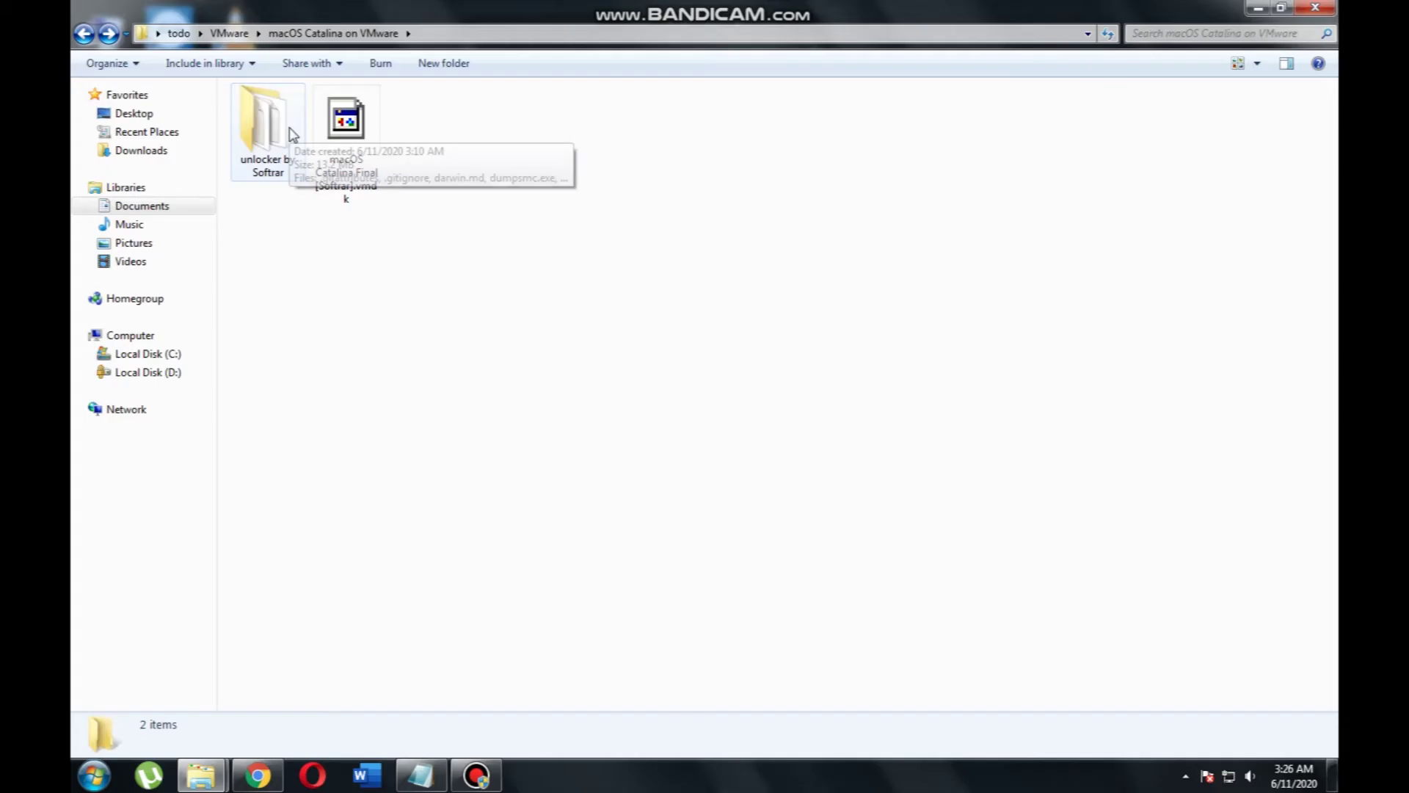
Run win-install.cmd from the "unlocker by Softrar" folder as administrator
left_click(290, 130)
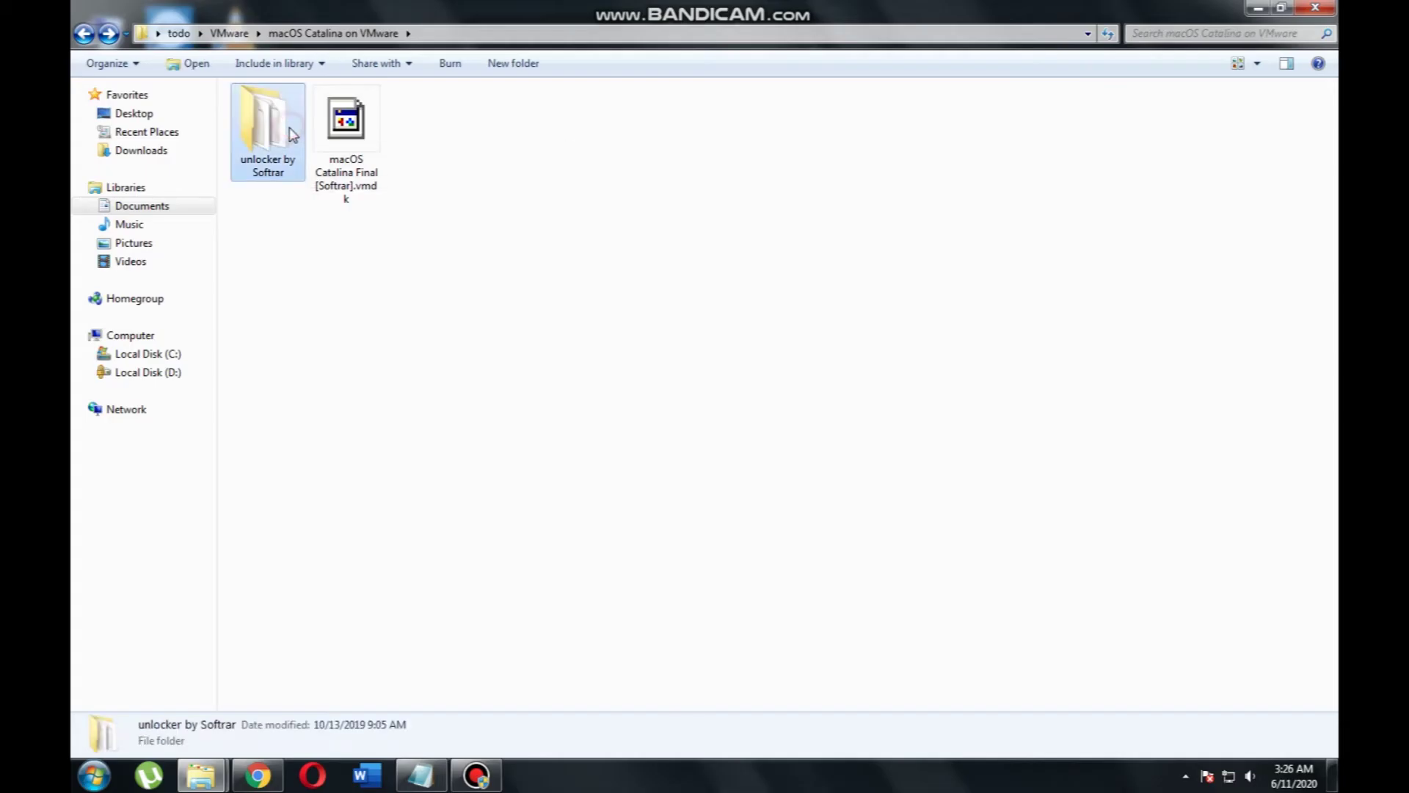
double_click(290, 130)
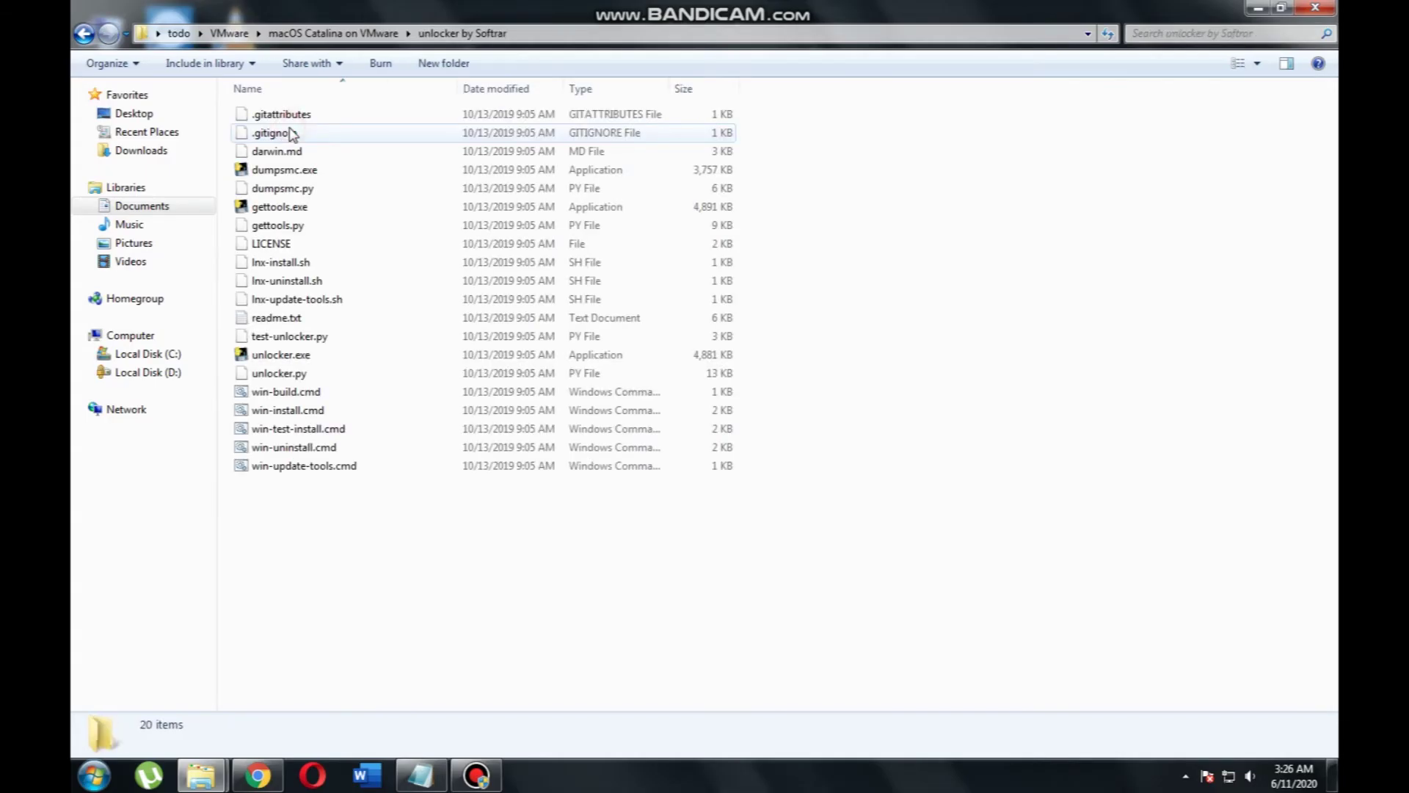
left_click(292, 411)
right_click(293, 411)
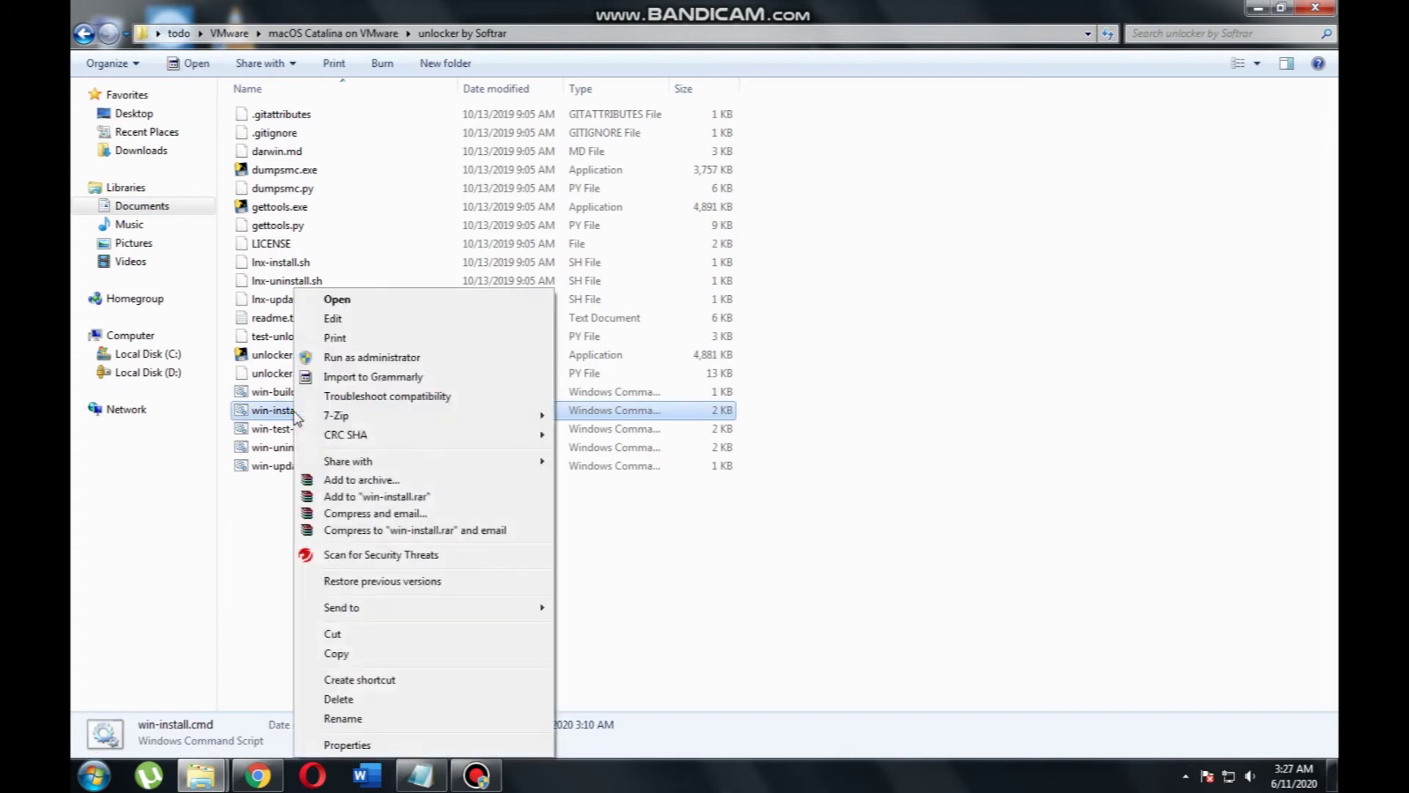
left_click(349, 361)
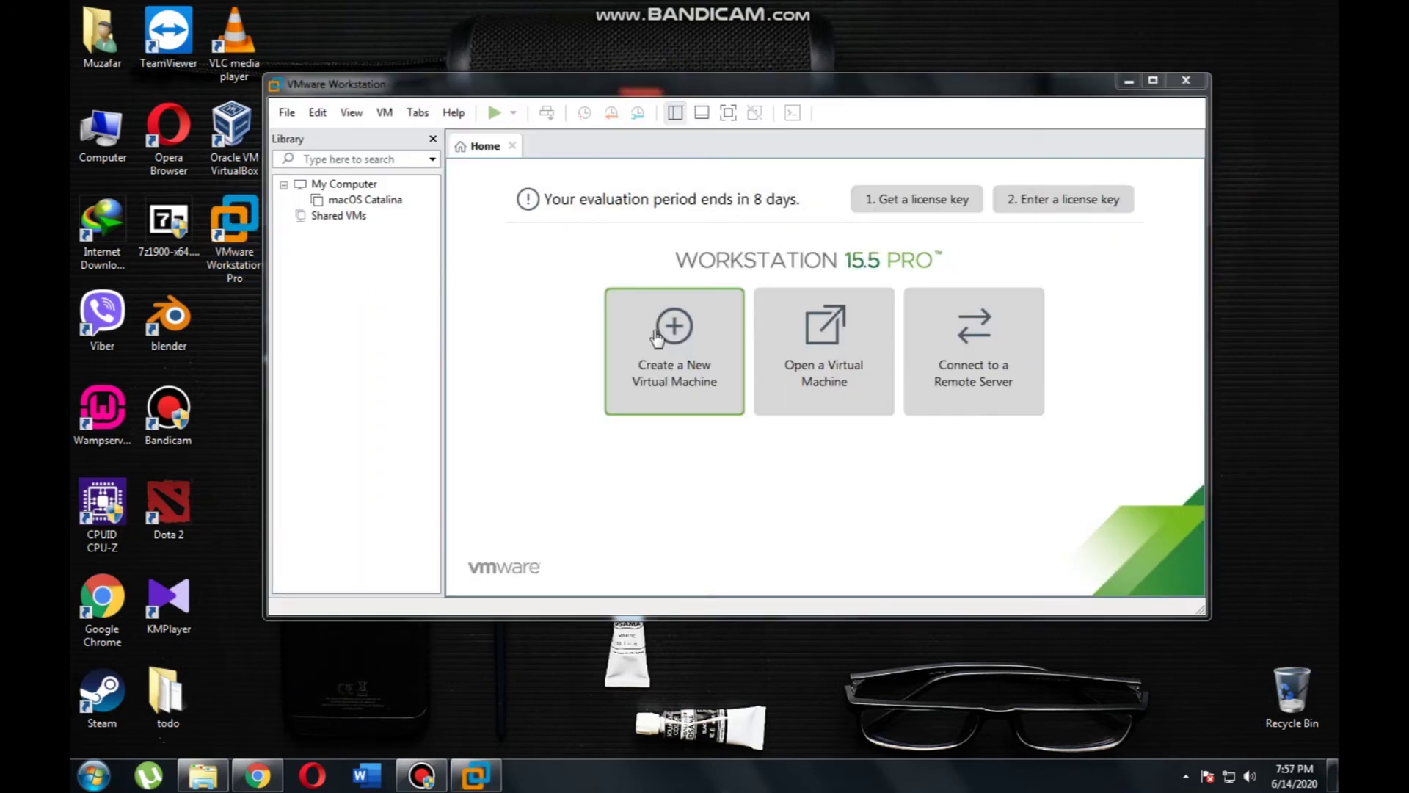
Start a new virtual machine with the typical configuration and Apple Mac OS X, version macOS 10.16, as the guest operating system
left_click(653, 338)
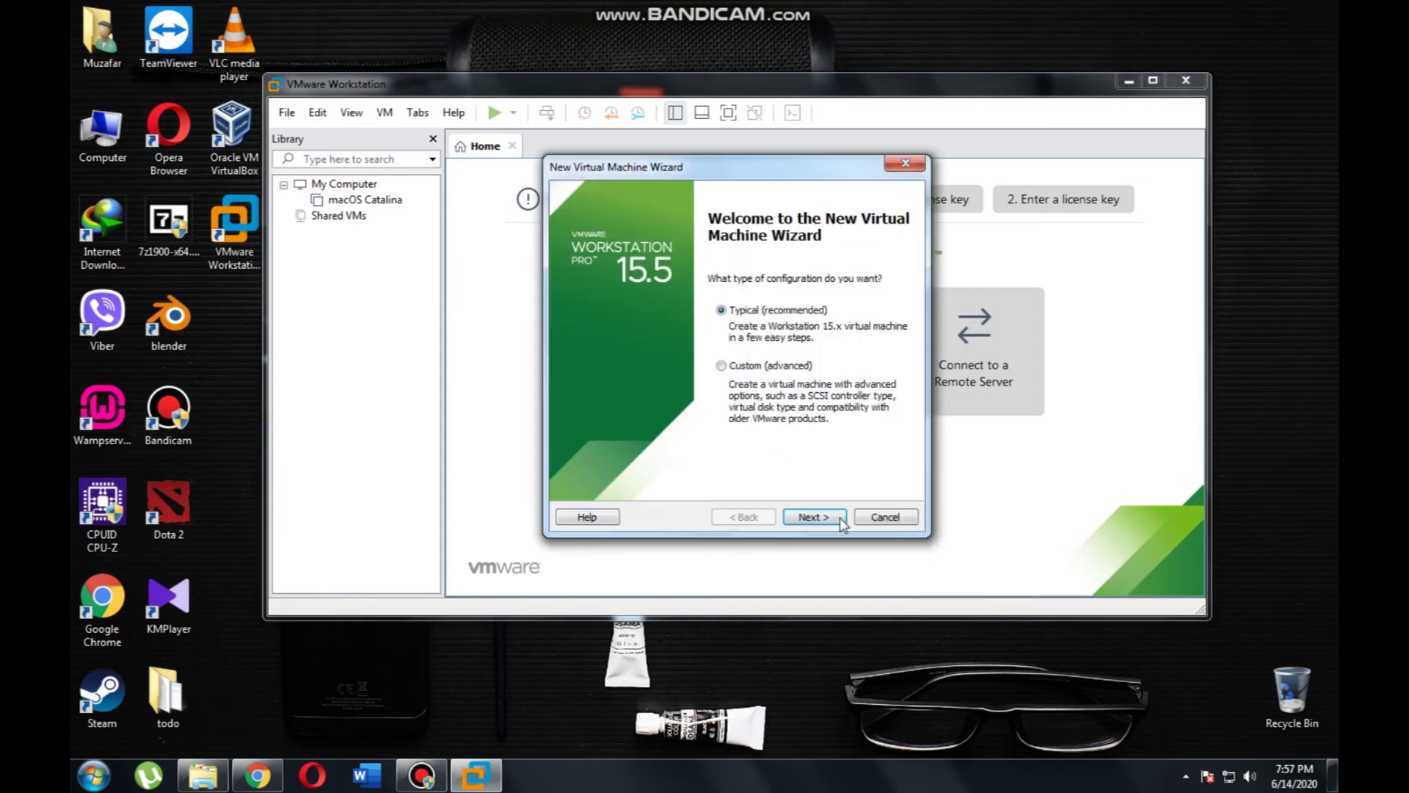
left_click(814, 516)
left_click(819, 518)
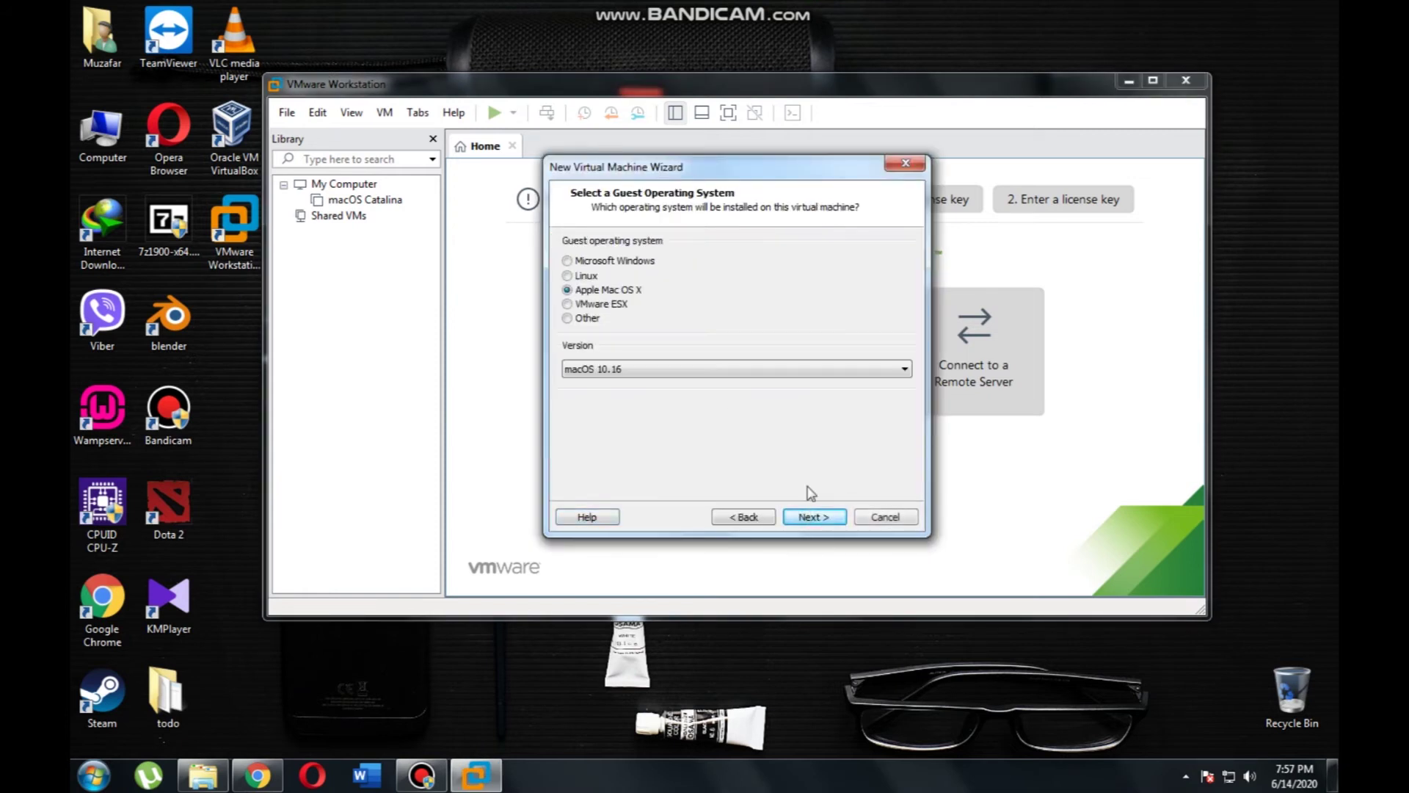
left_click(651, 369)
left_click(652, 381)
left_click(811, 518)
left_click(818, 518)
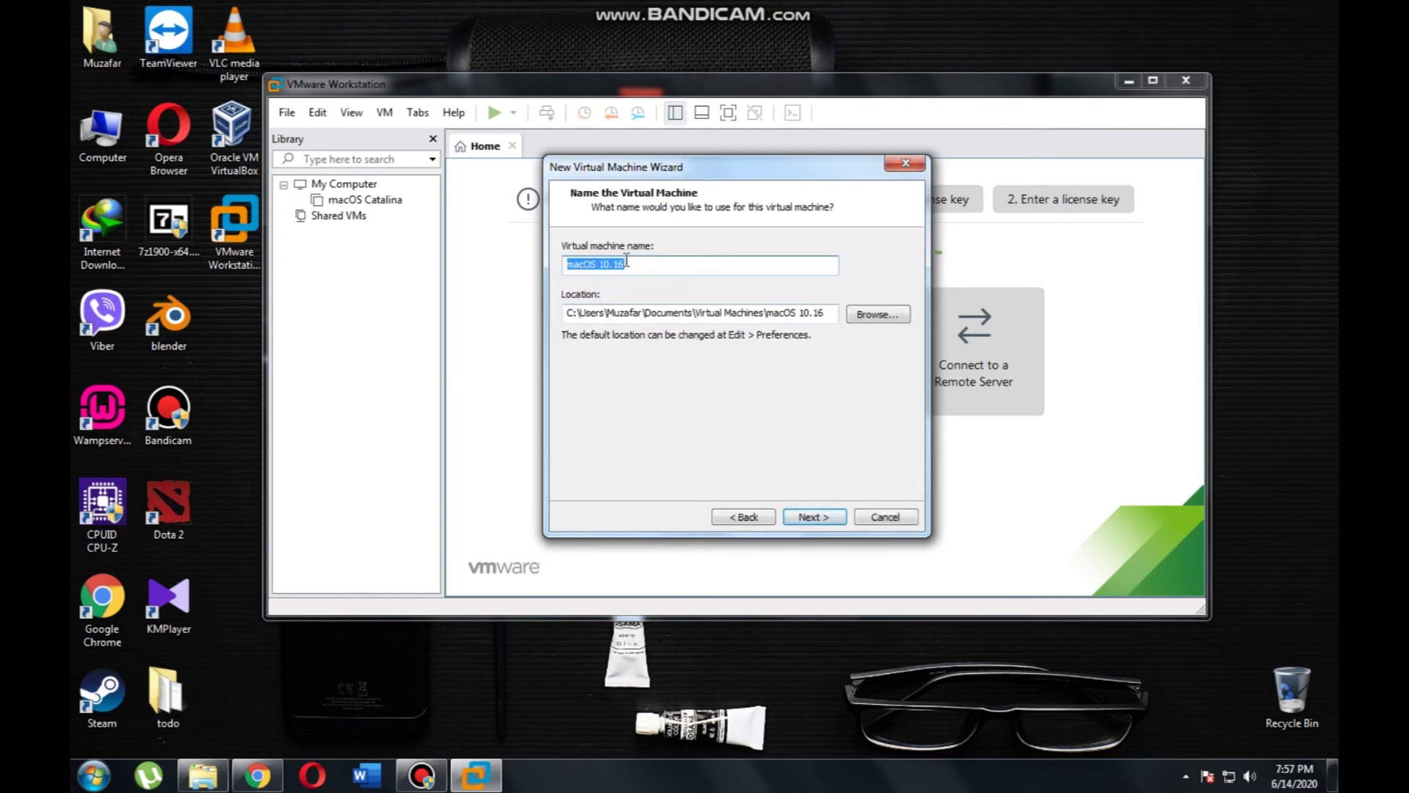
Name the new virtual machine "macOS Catalina 10.16" and keep its default location
type("m")
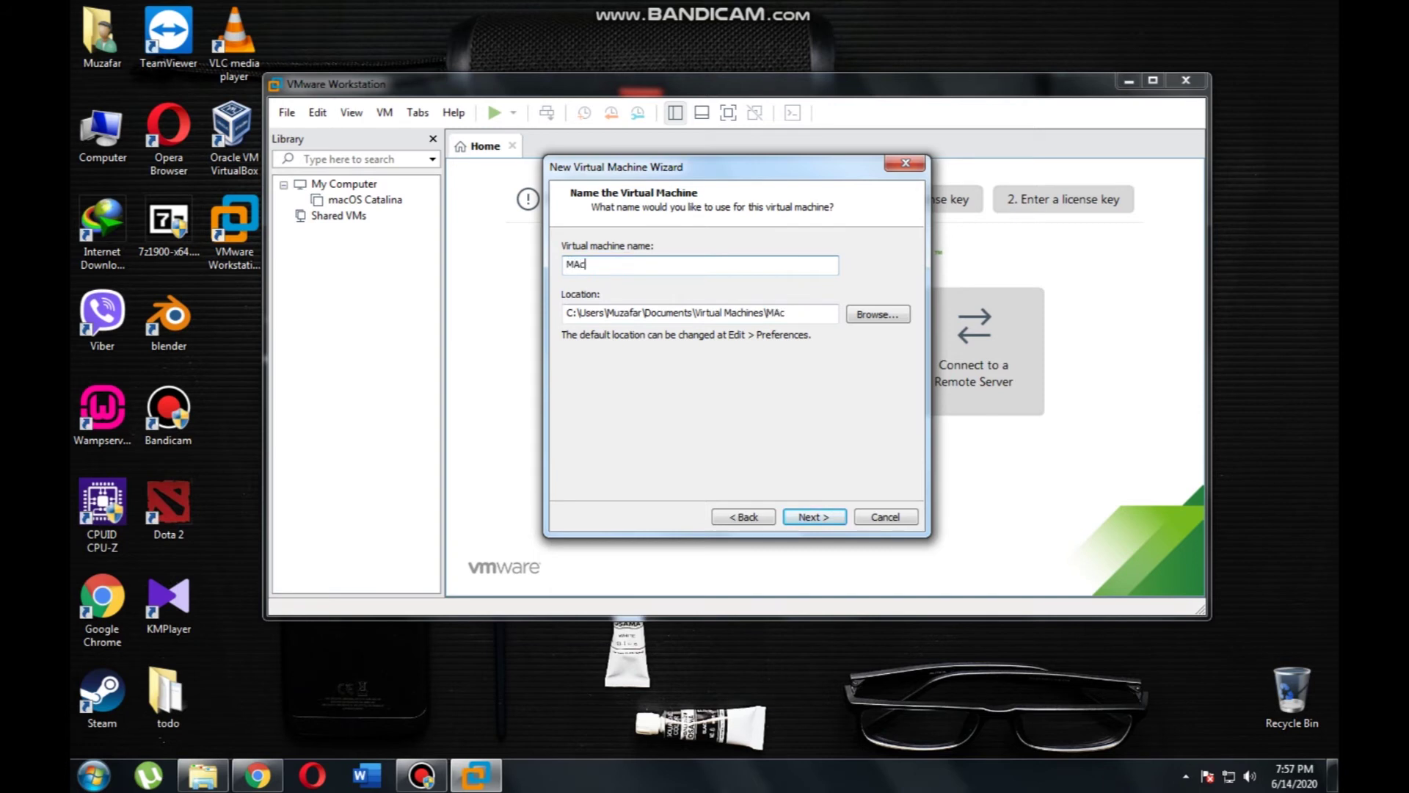
type("acOS Catina")
key("BackSpace")
key("BackSpace")
key("BackSpace")
key("BackSpace")
type("alina 10.16")
left_click(814, 517)
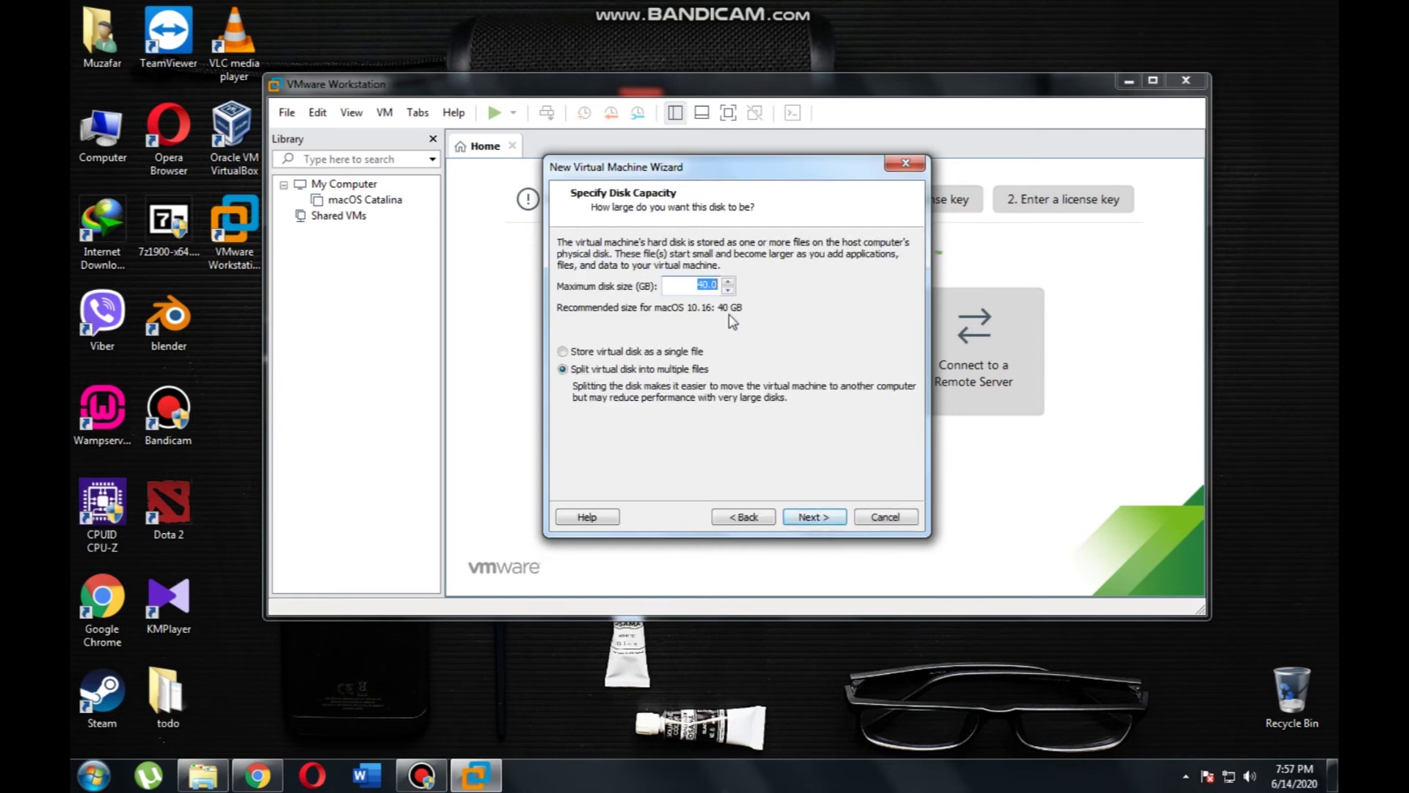
Store the 40 GB virtual disk as a single file and finish creating the virtual machine
left_click(645, 351)
left_click(823, 518)
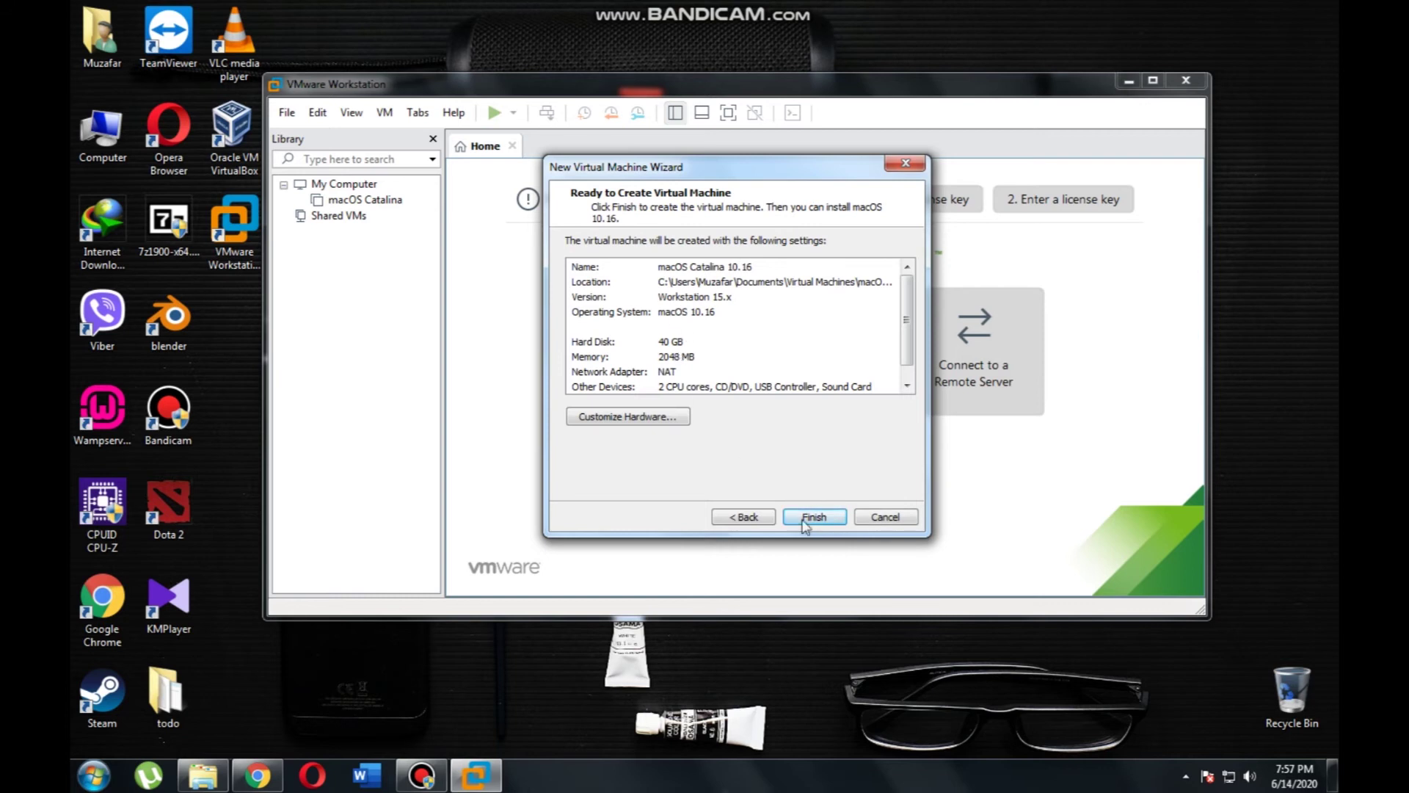
left_click(825, 518)
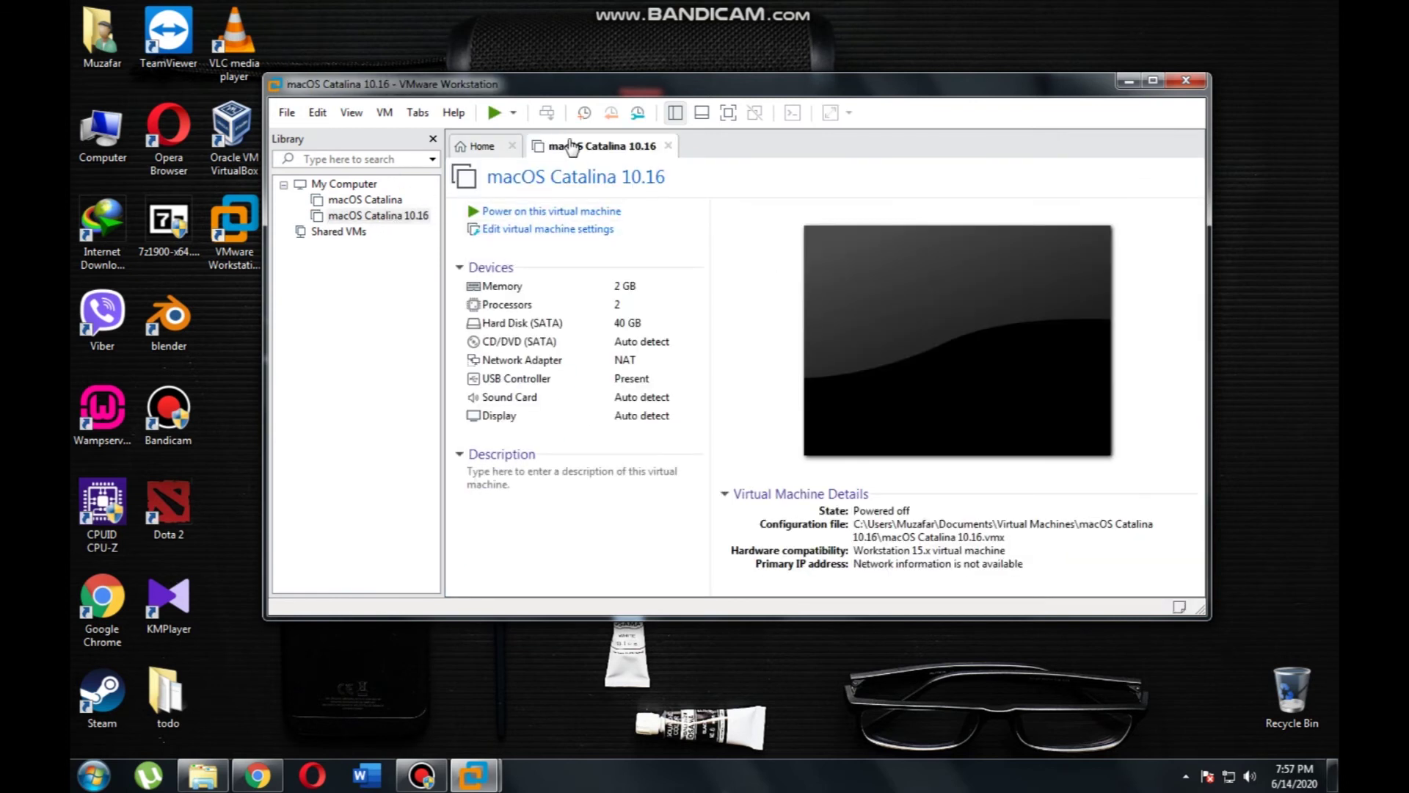
Remove the SATA hard disk from the hardware settings of the macOS Catalina 10.16 virtual machine
left_click(579, 234)
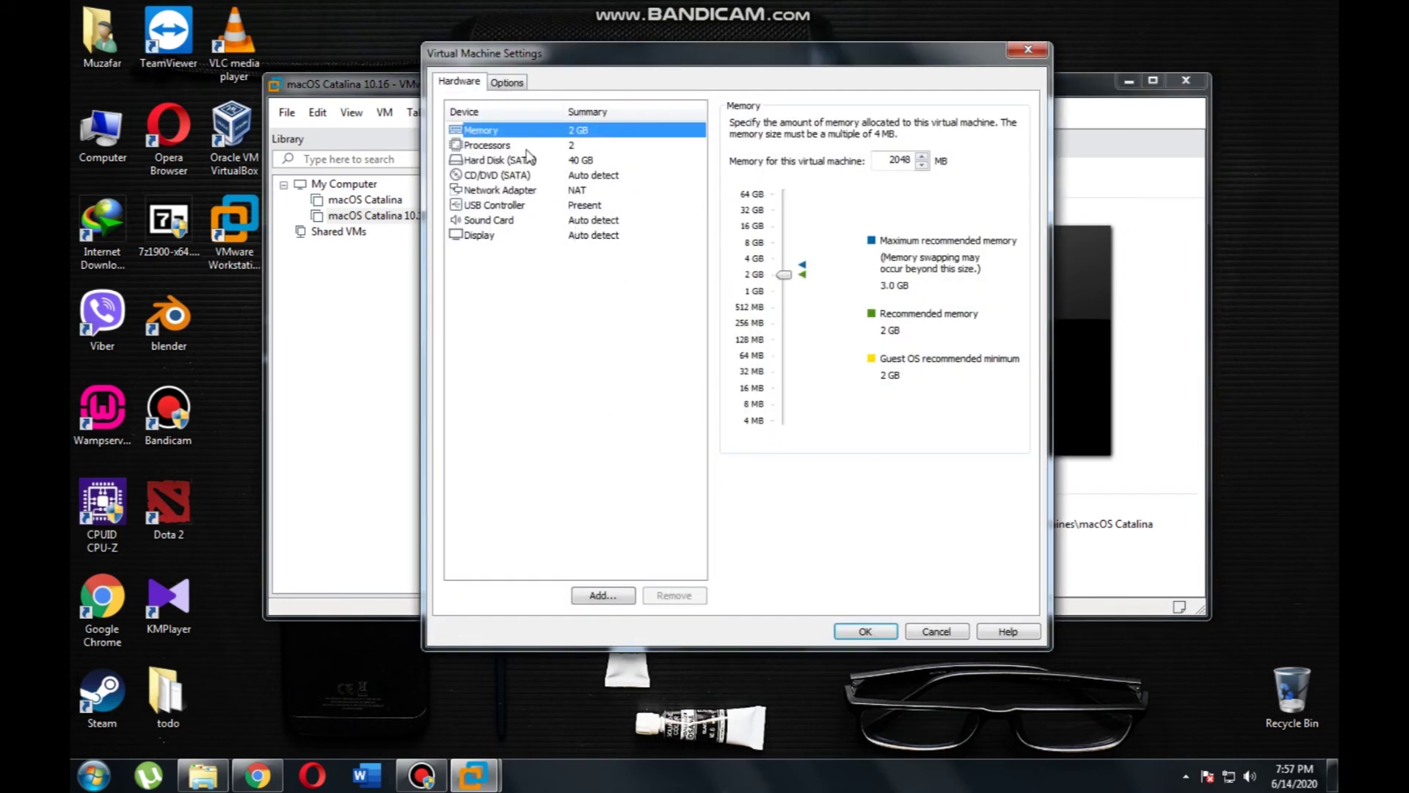
left_click(527, 163)
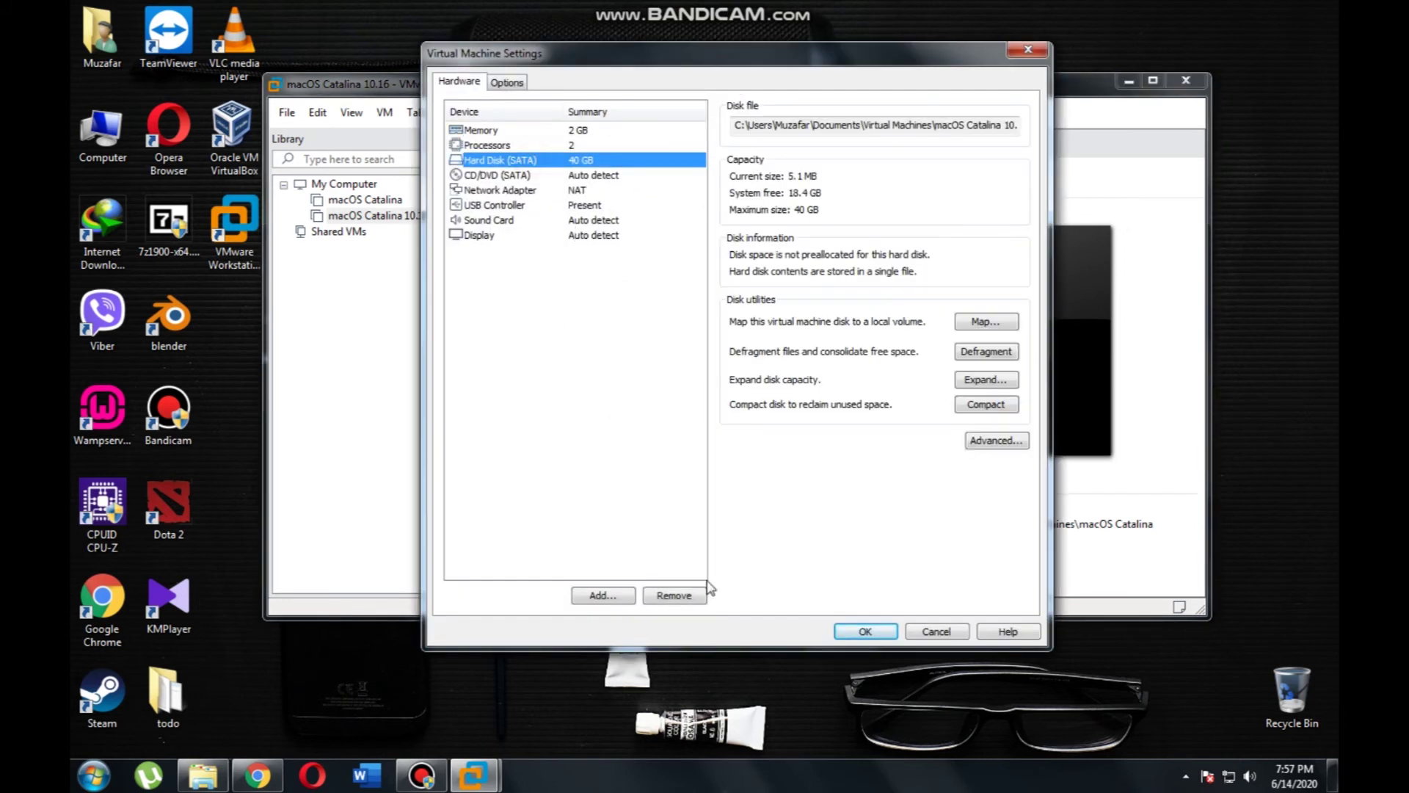
left_click(679, 597)
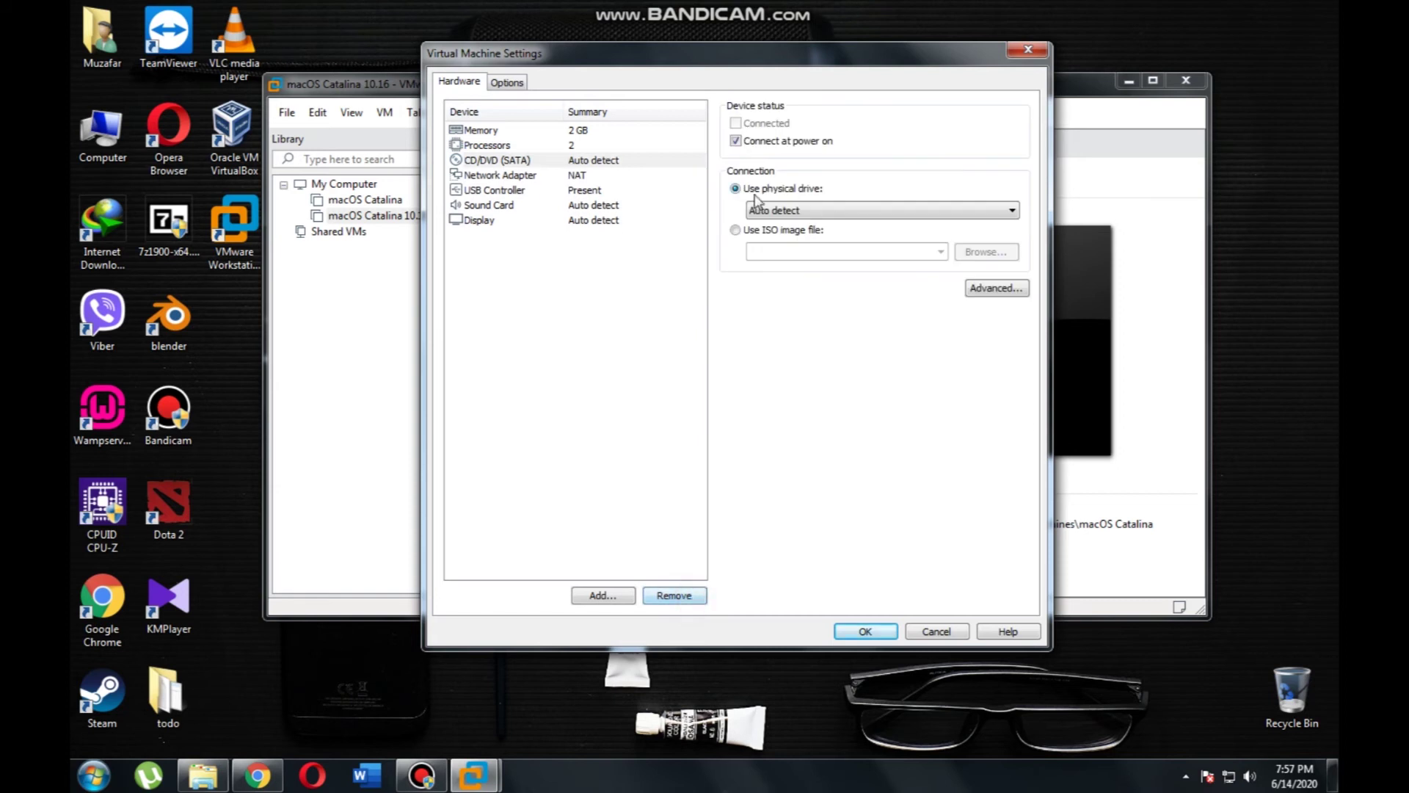
Set the CD/DVD drive to use the ISO image "macOS Catalina Final.iso" from the "macOS Catalina ISO by Softrar" folder
left_click(736, 230)
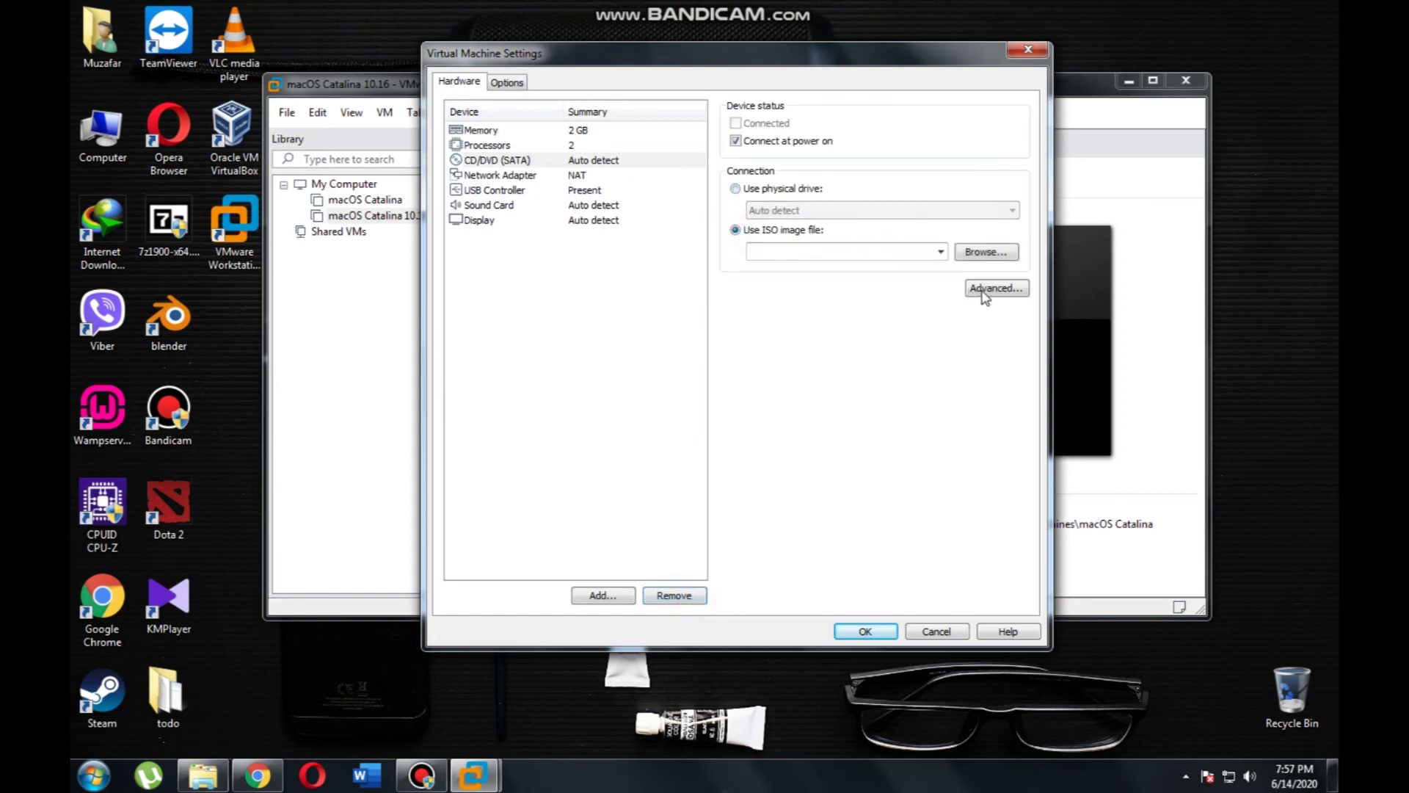
left_click(1001, 253)
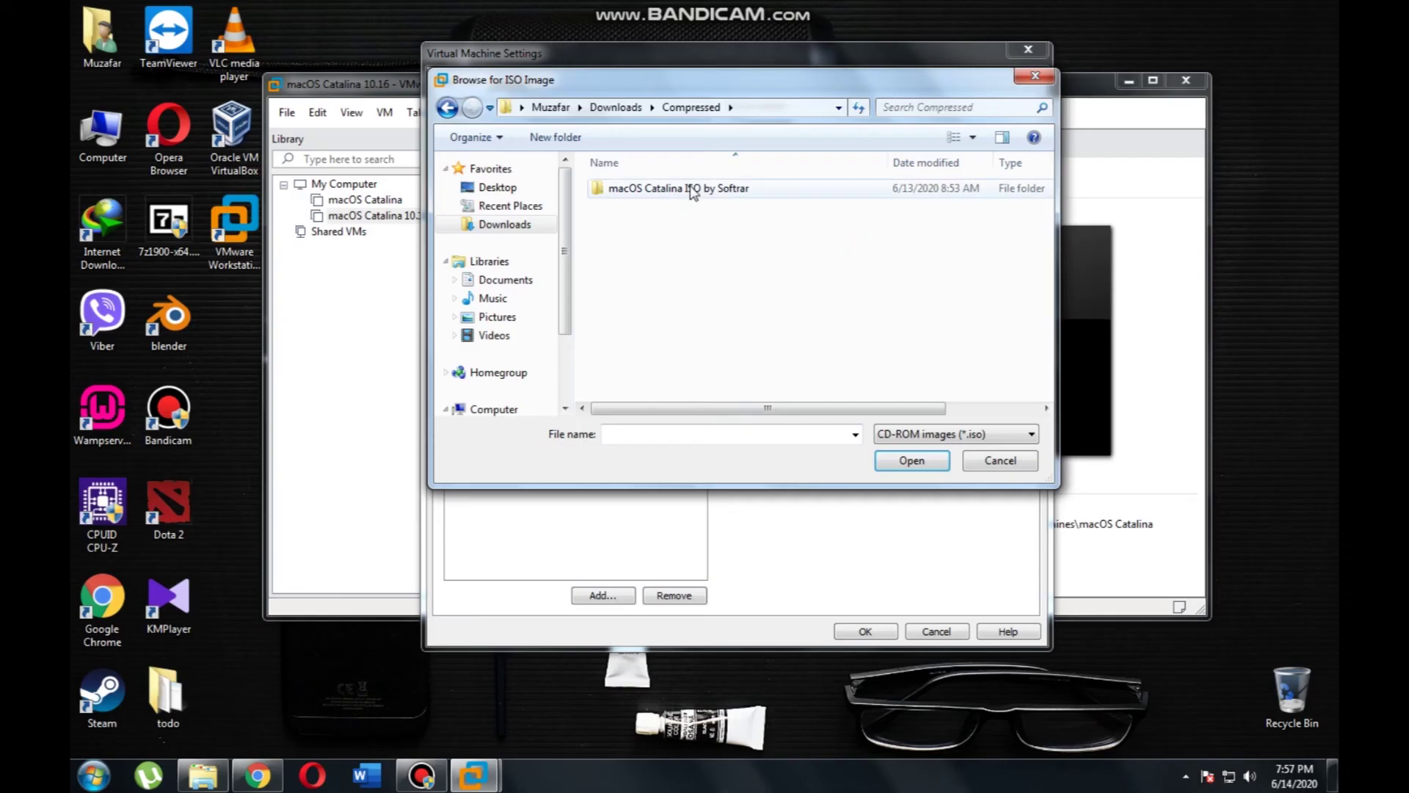
double_click(692, 189)
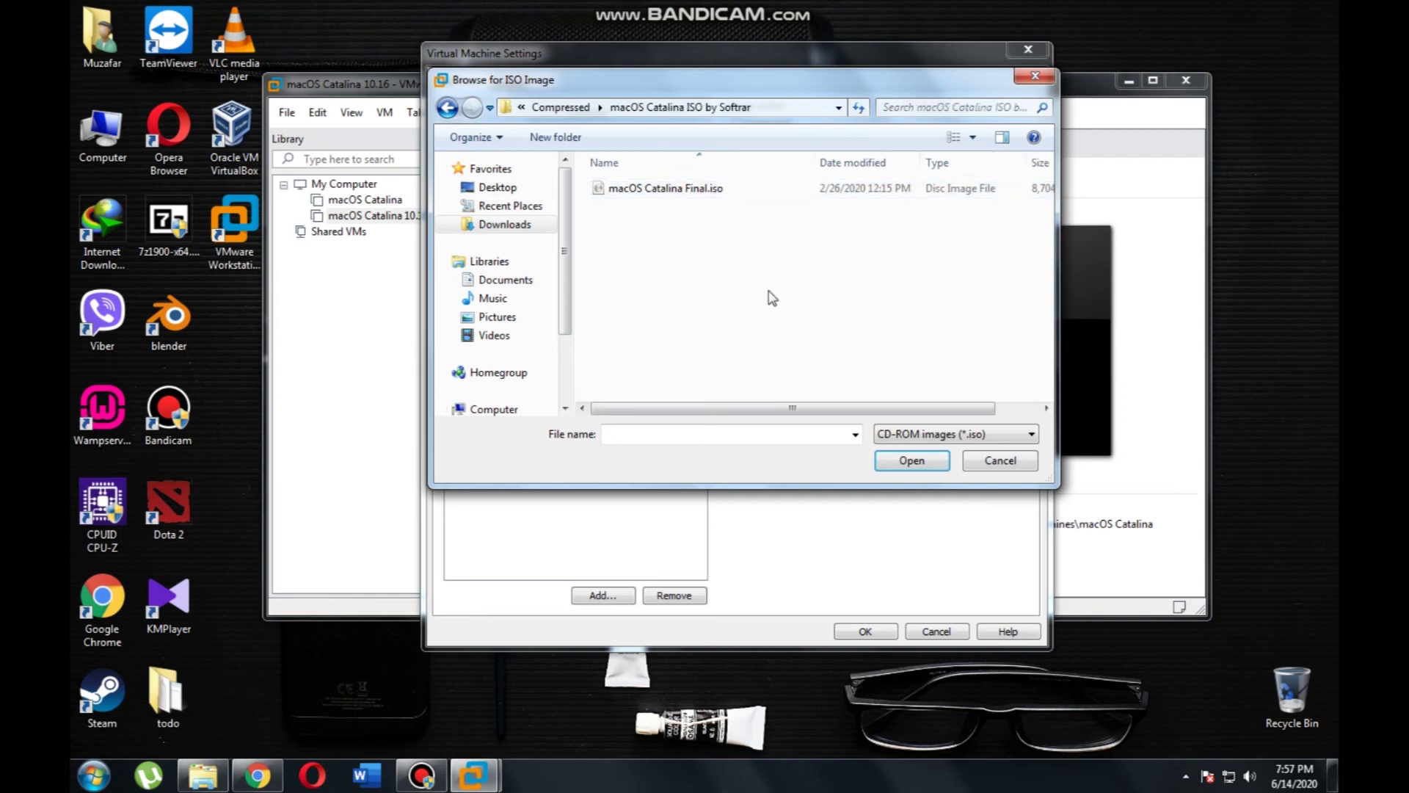
left_click(723, 189)
left_click(911, 459)
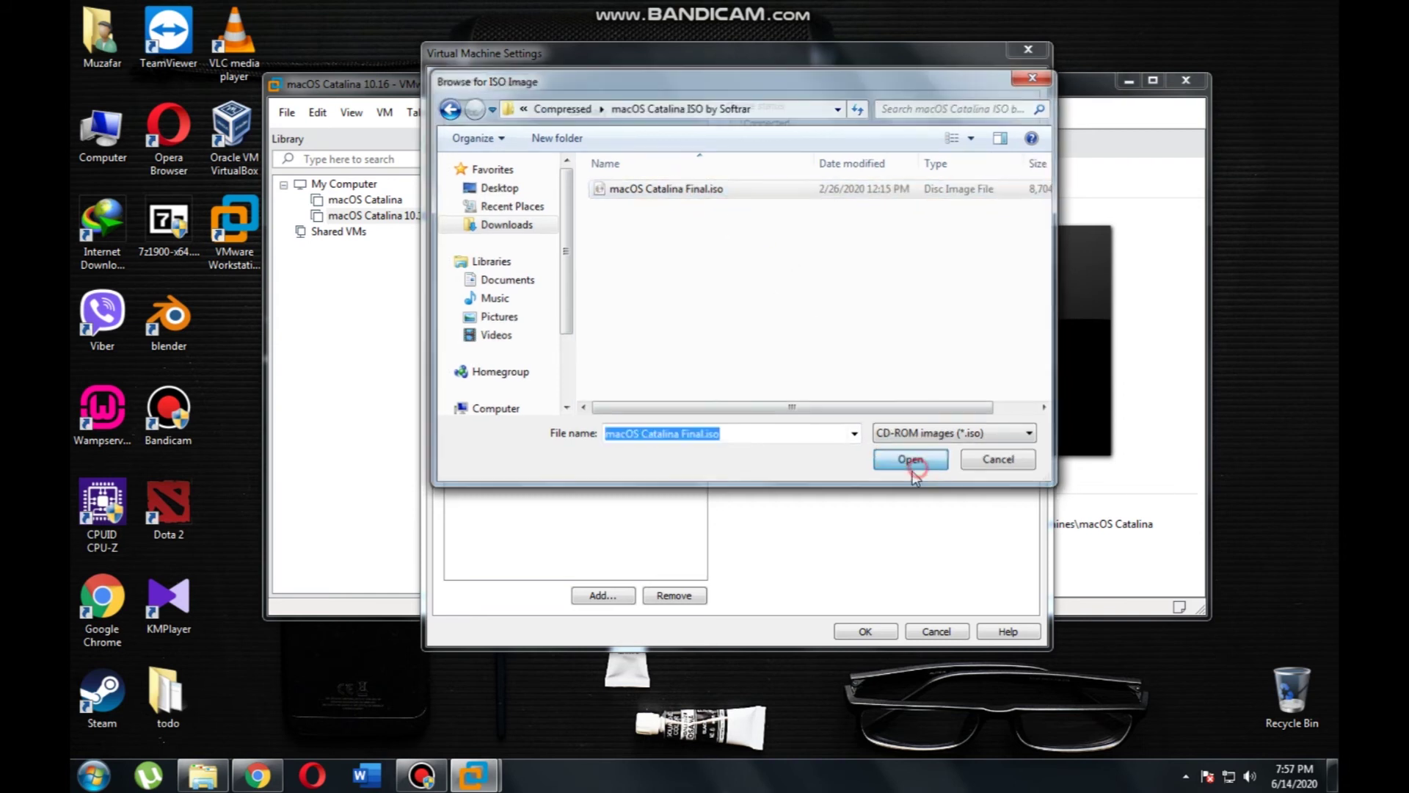
left_click(849, 409)
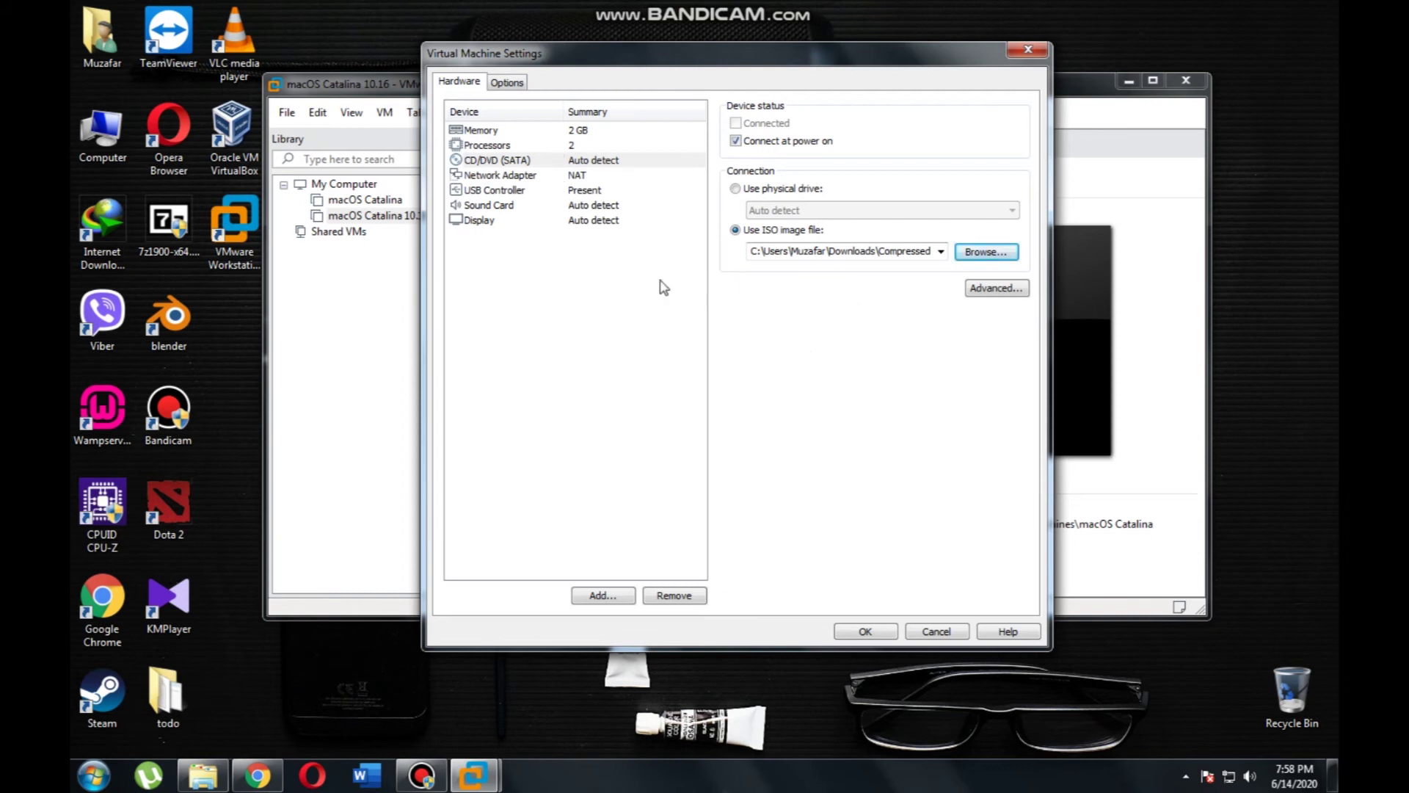
Review the virtual machine's memory, processor, CD/DVD, network adapter, USB controller, sound card and display settings
left_click(544, 130)
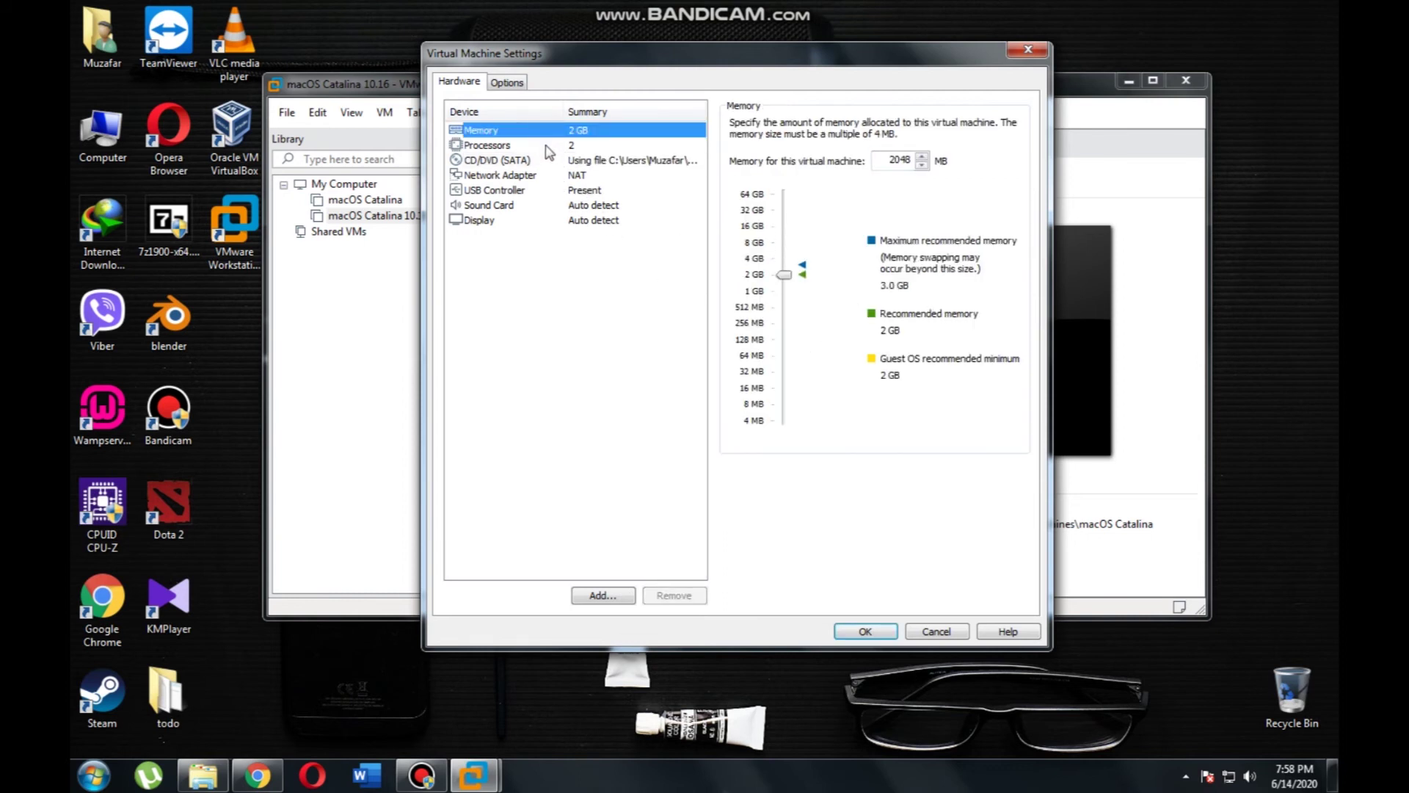
left_click(546, 145)
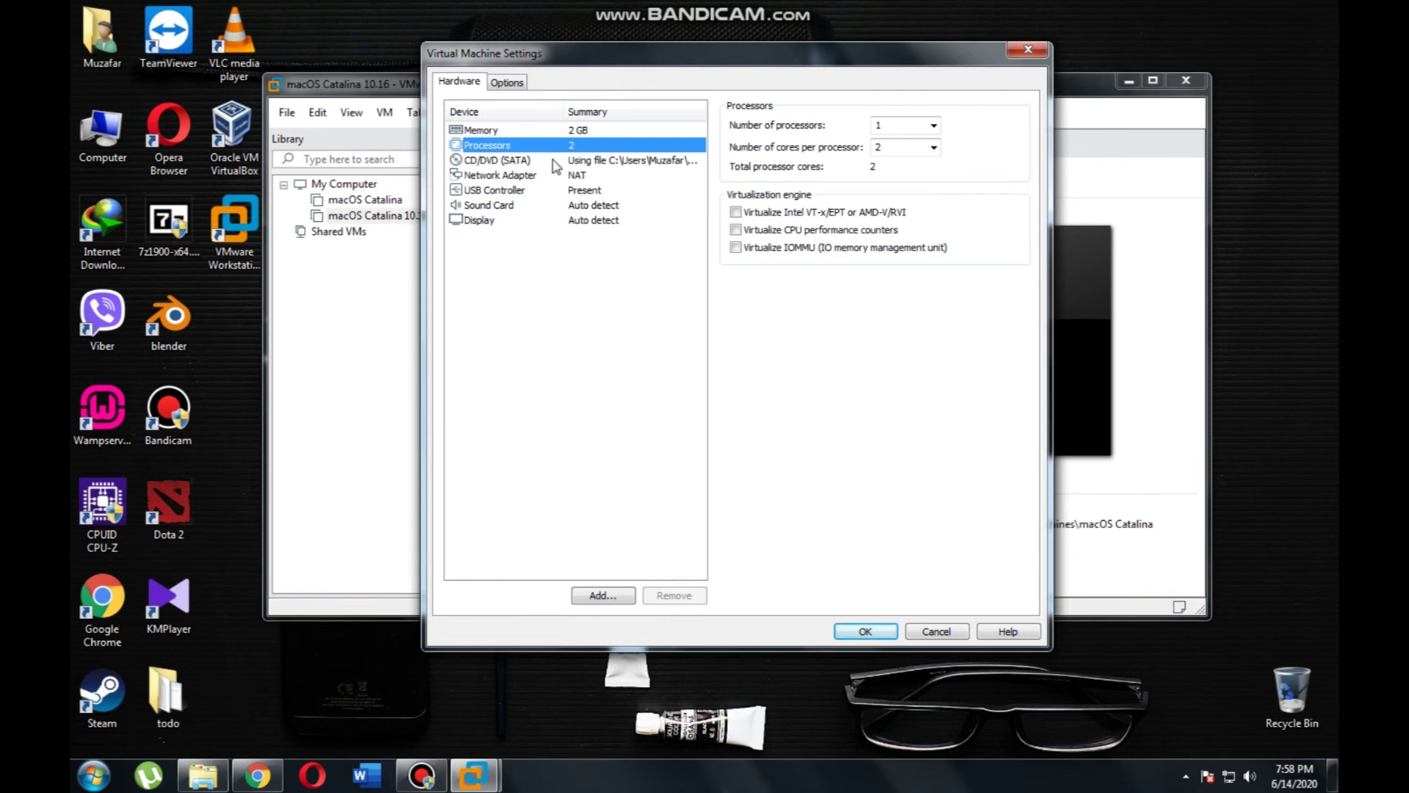
left_click(553, 161)
left_click(559, 176)
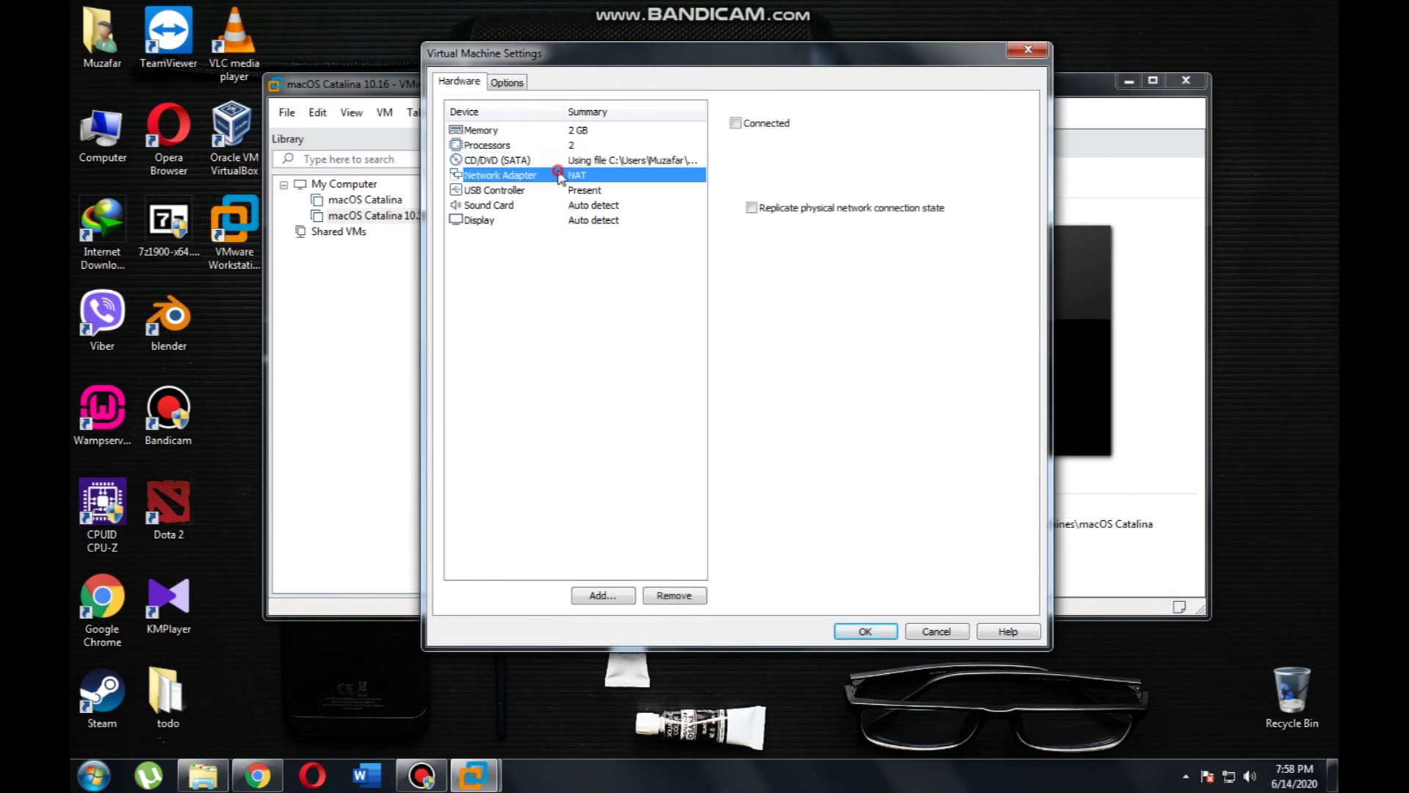
left_click(562, 192)
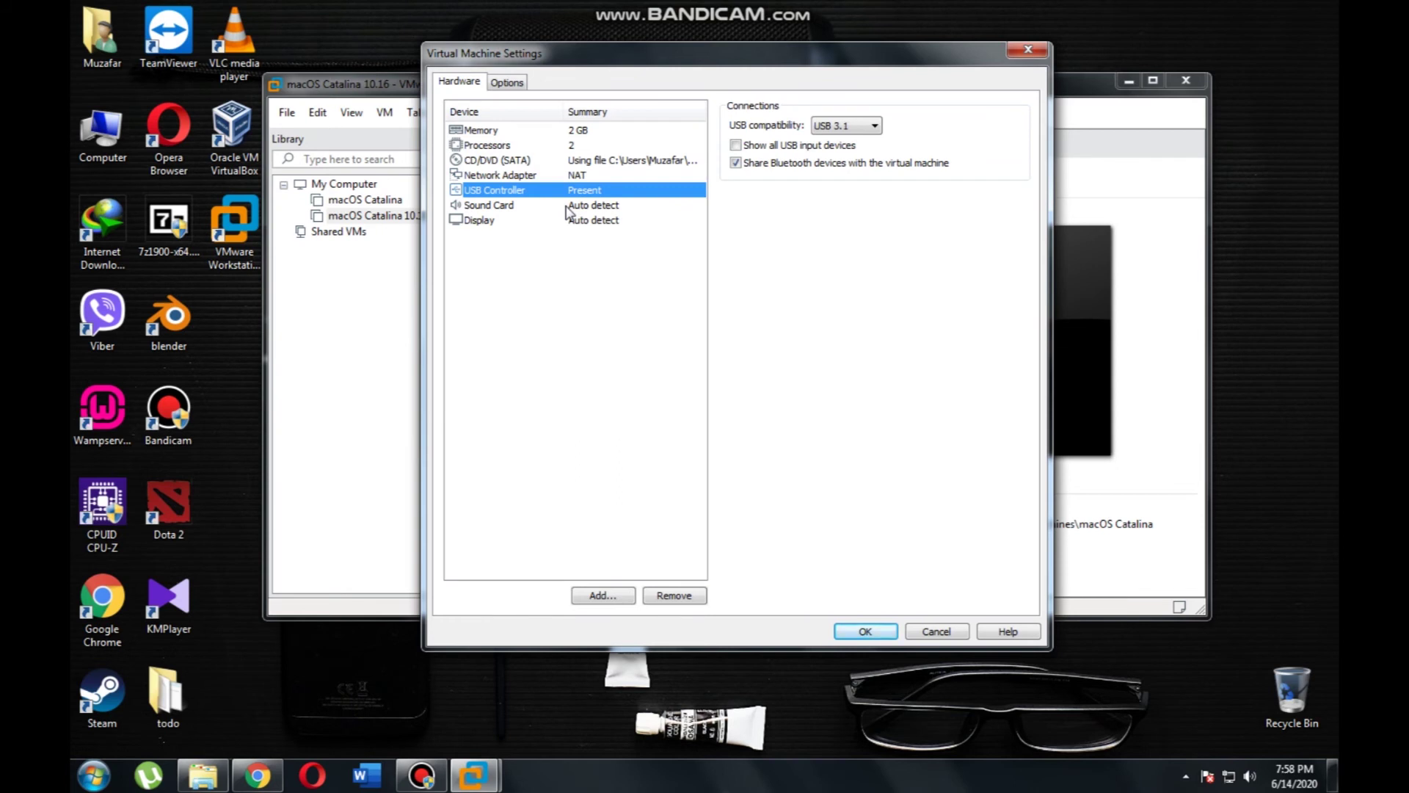
left_click(567, 208)
left_click(562, 222)
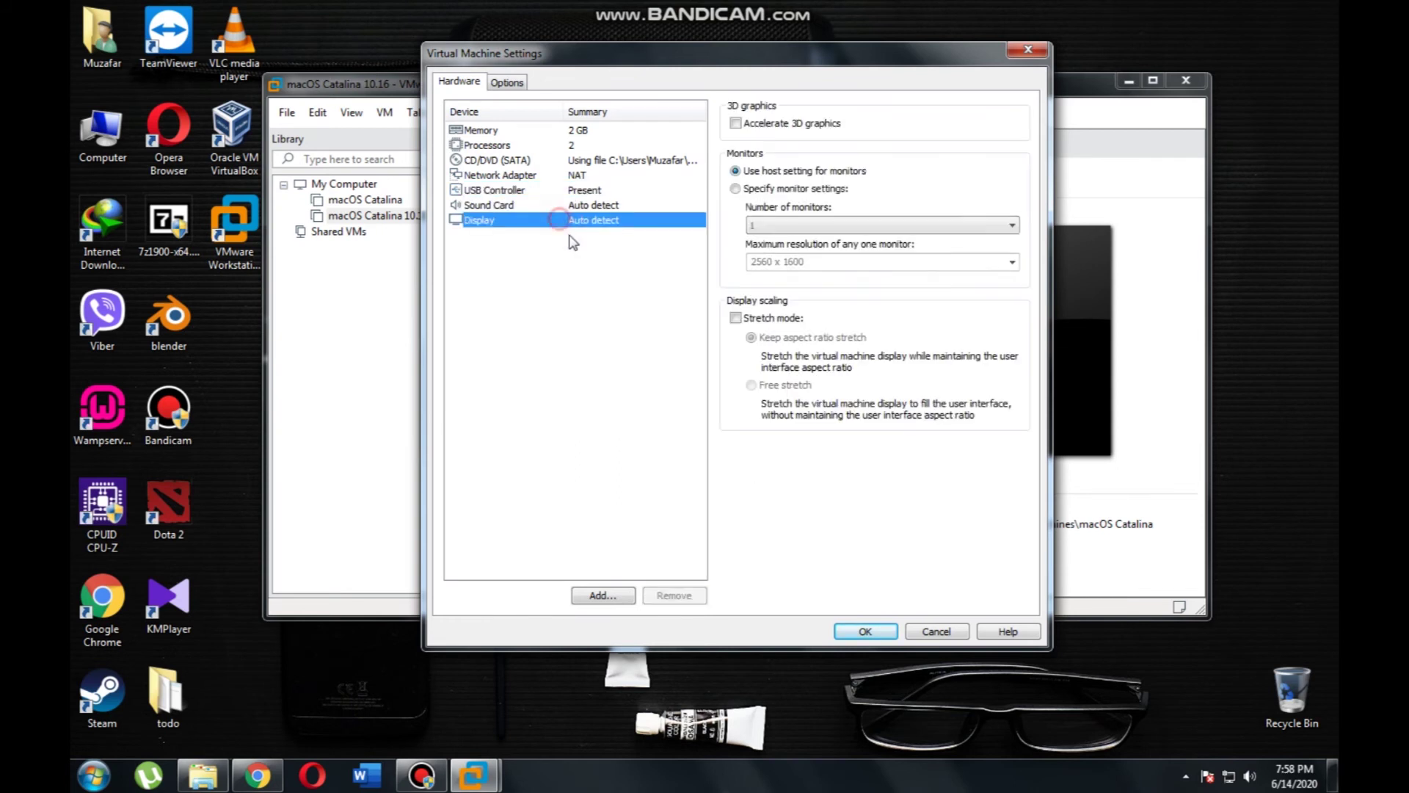
Add a new 40 GB SATA virtual disk stored as the single file "macOS Catalina 10.16-0.vmdk" and save the virtual machine settings
left_click(603, 596)
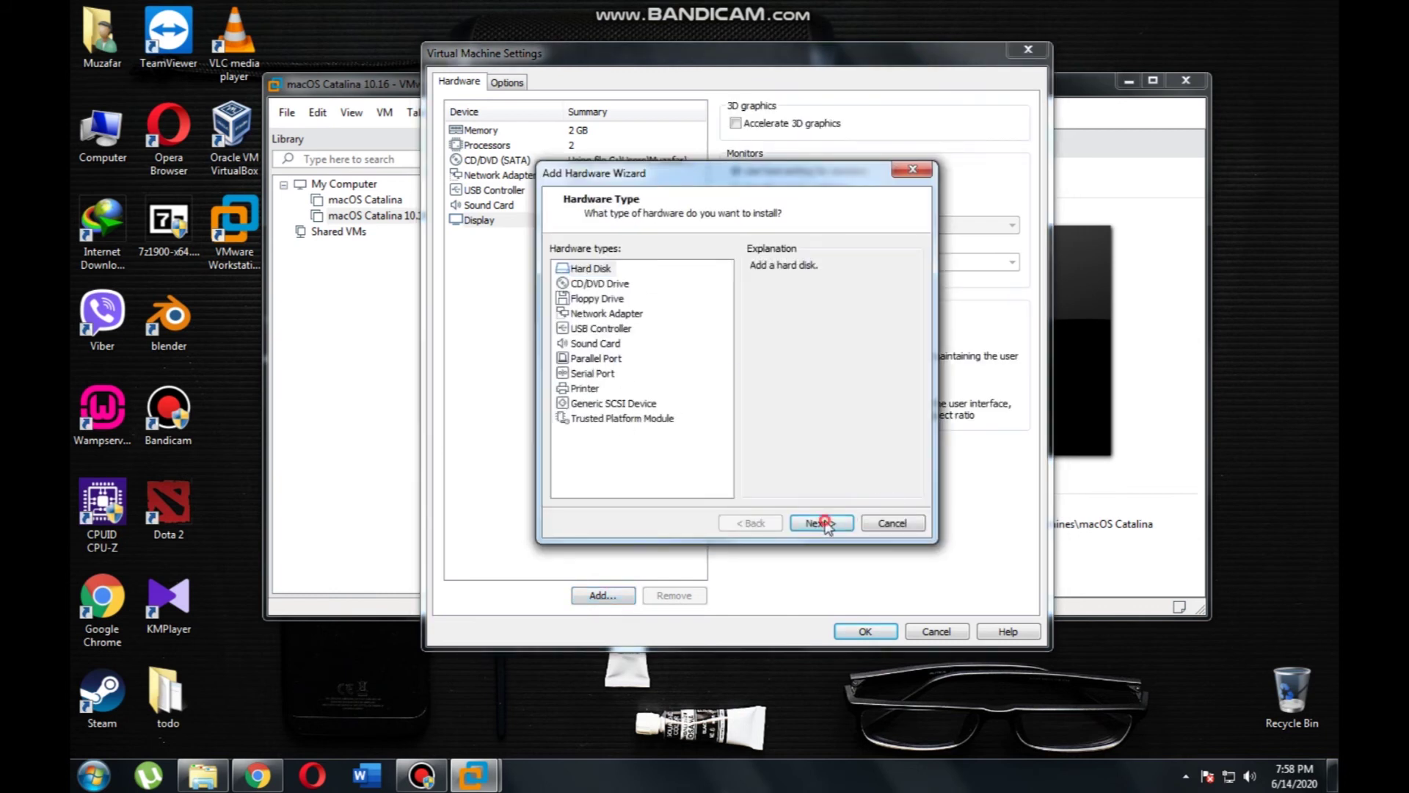
left_click(821, 523)
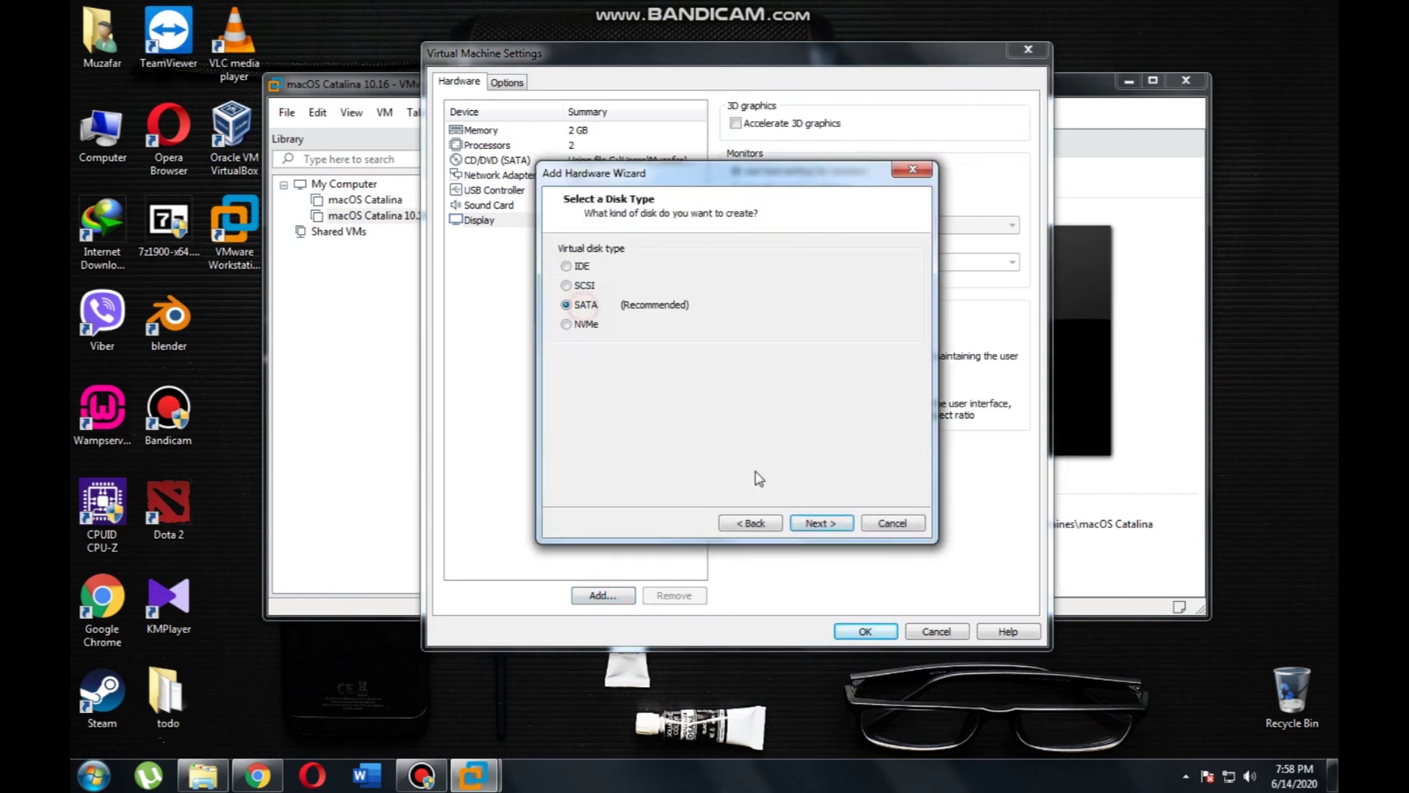
left_click(815, 522)
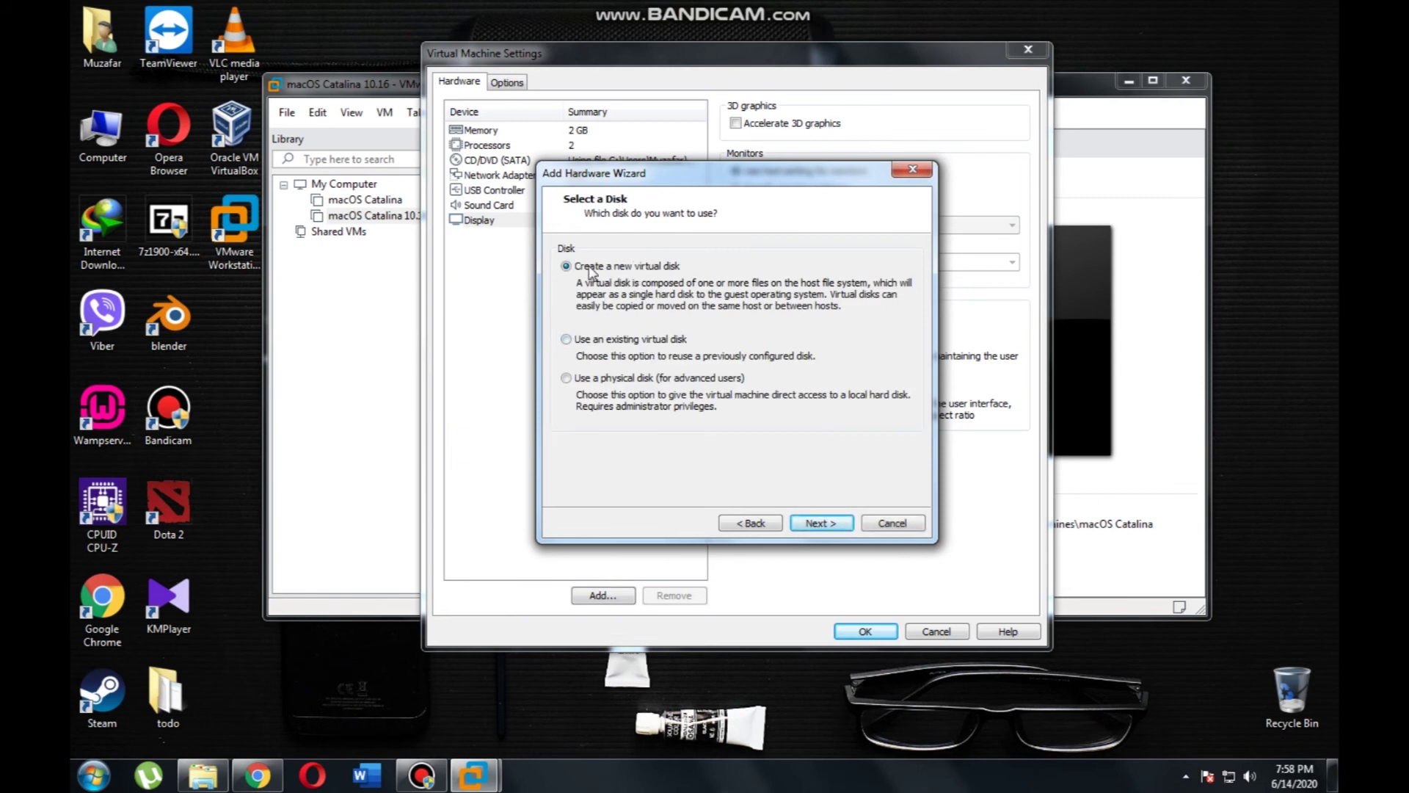
left_click(812, 525)
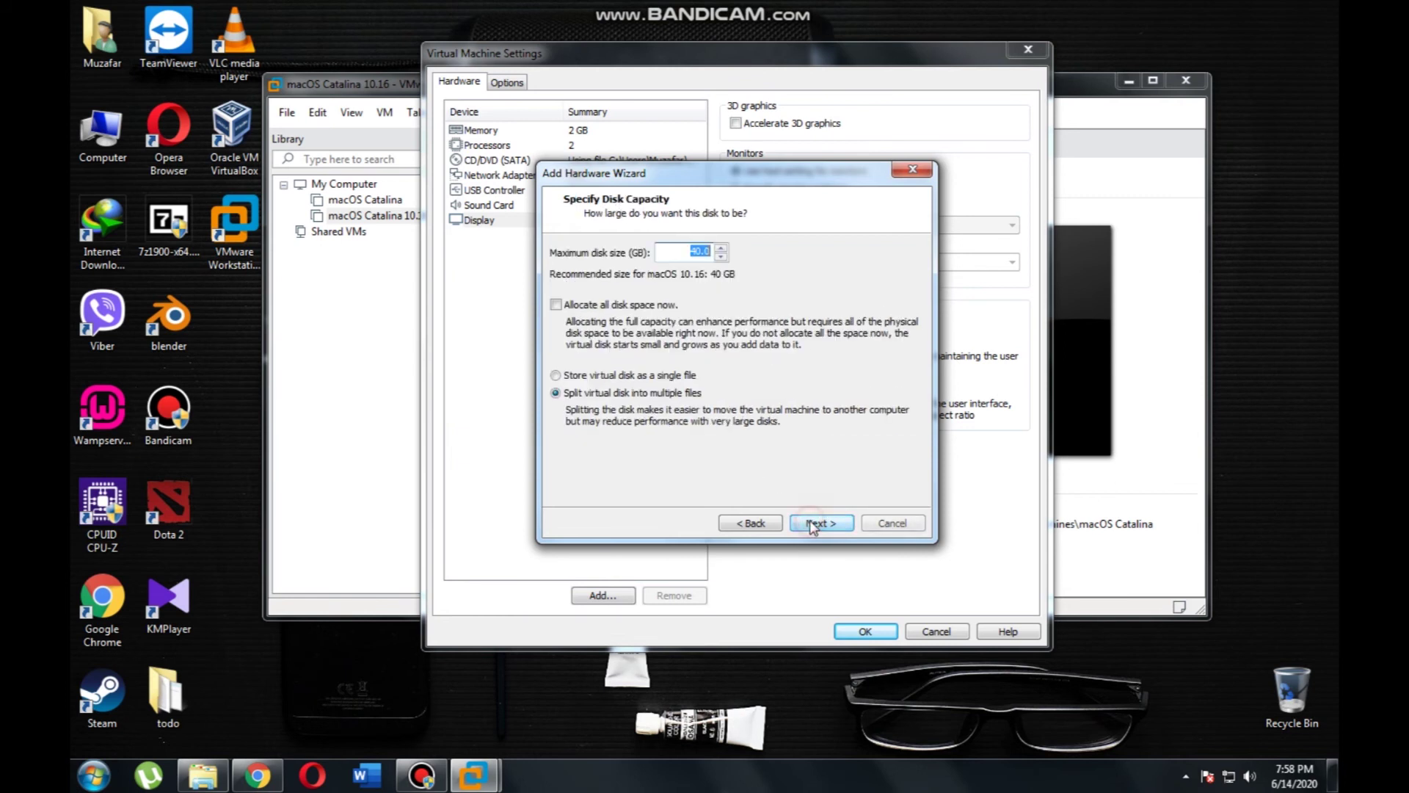
left_click(592, 376)
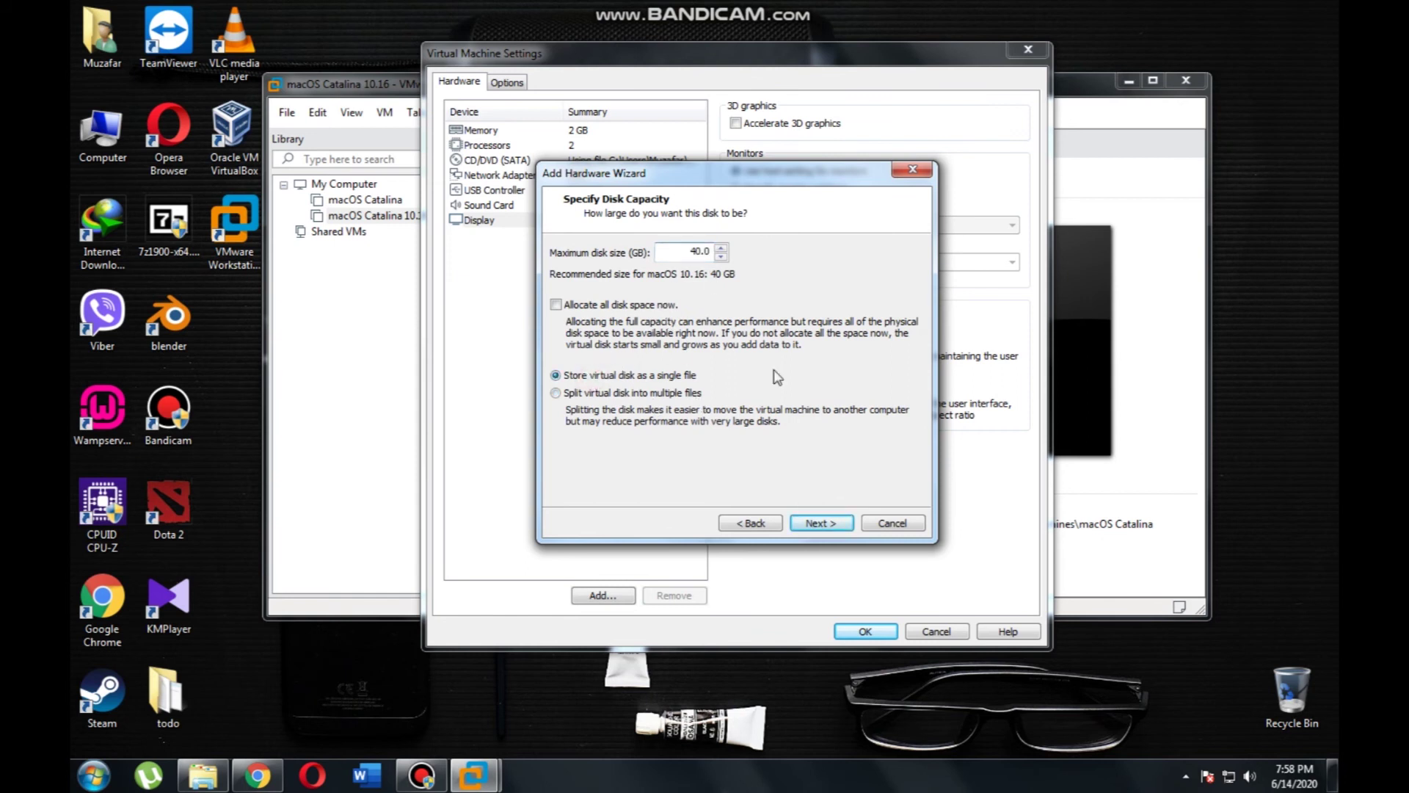
left_click(832, 524)
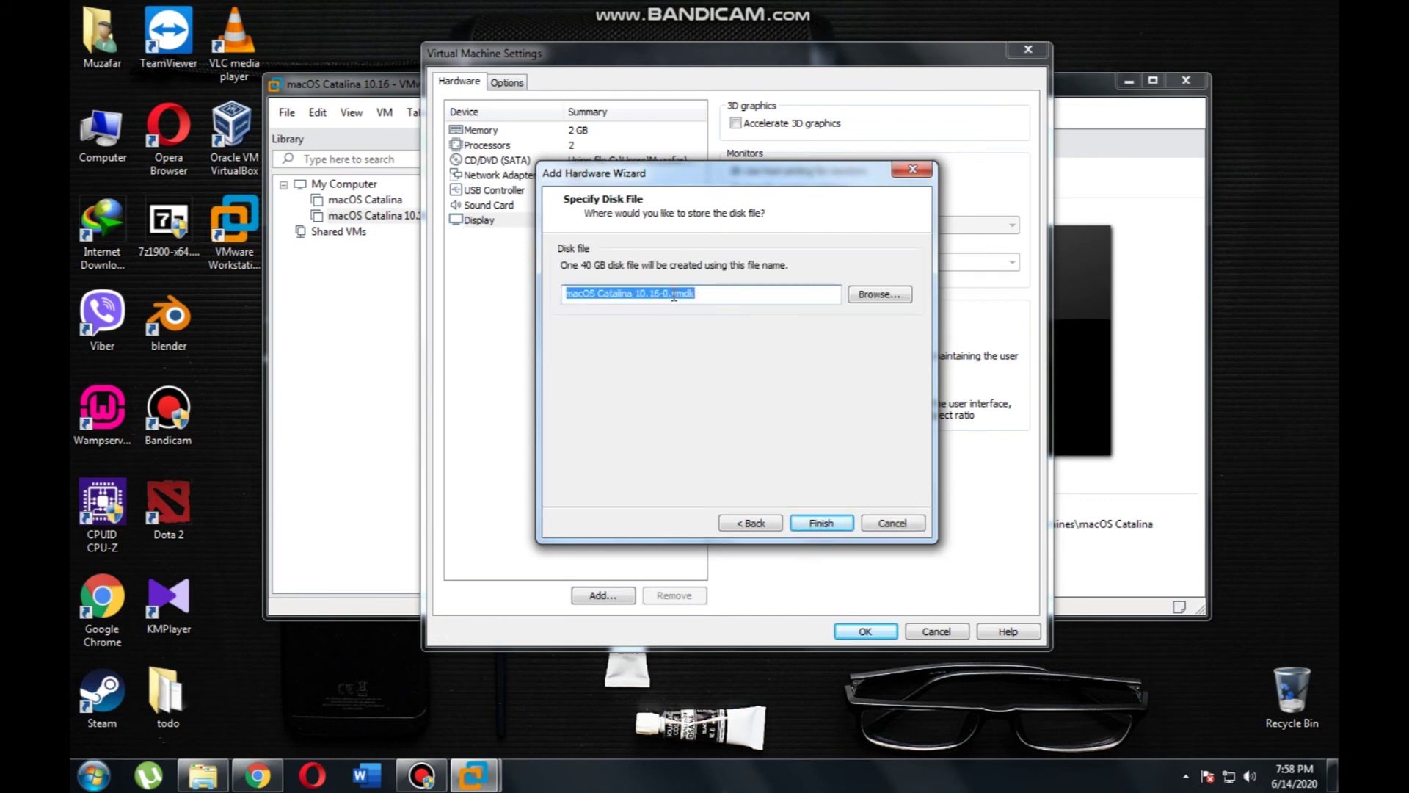
left_click(820, 523)
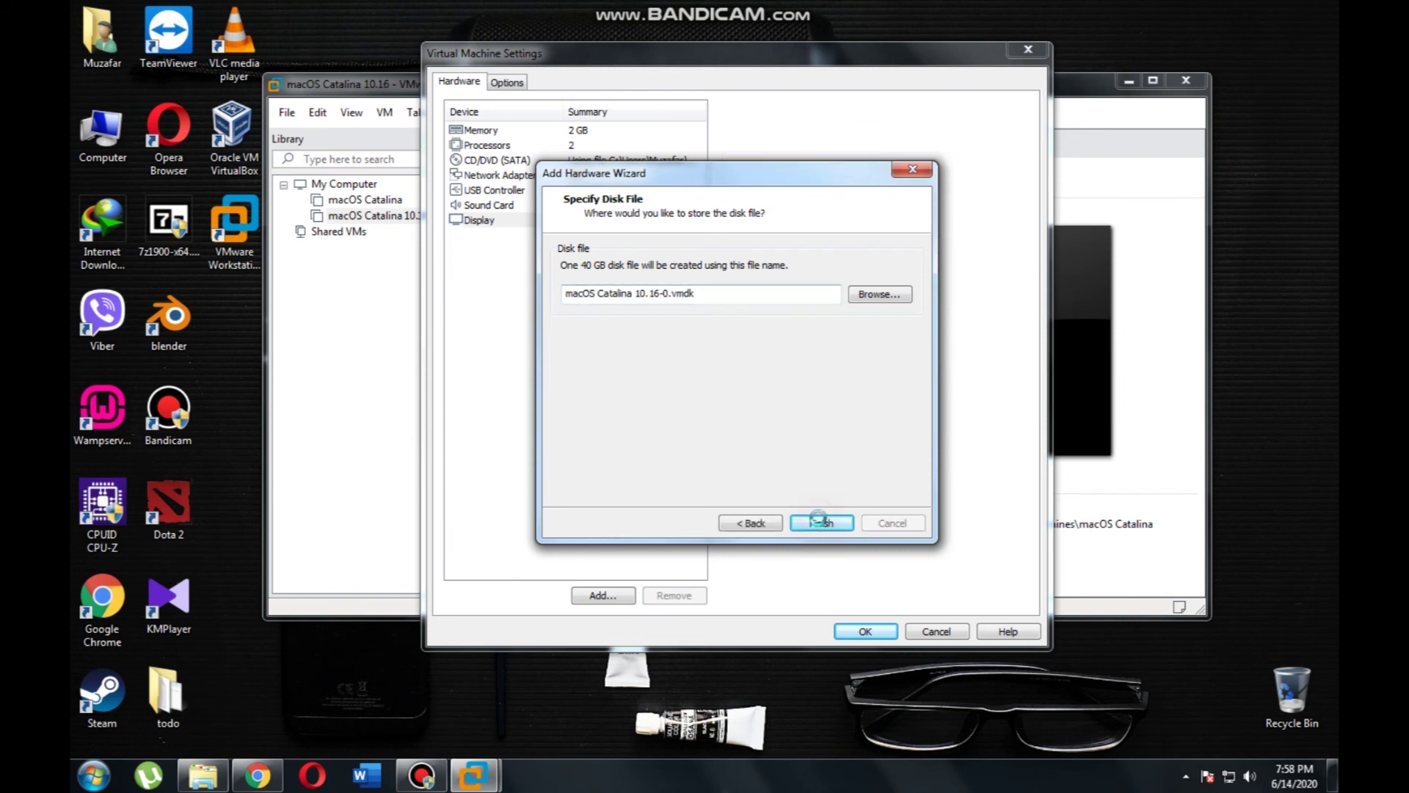
left_click(867, 633)
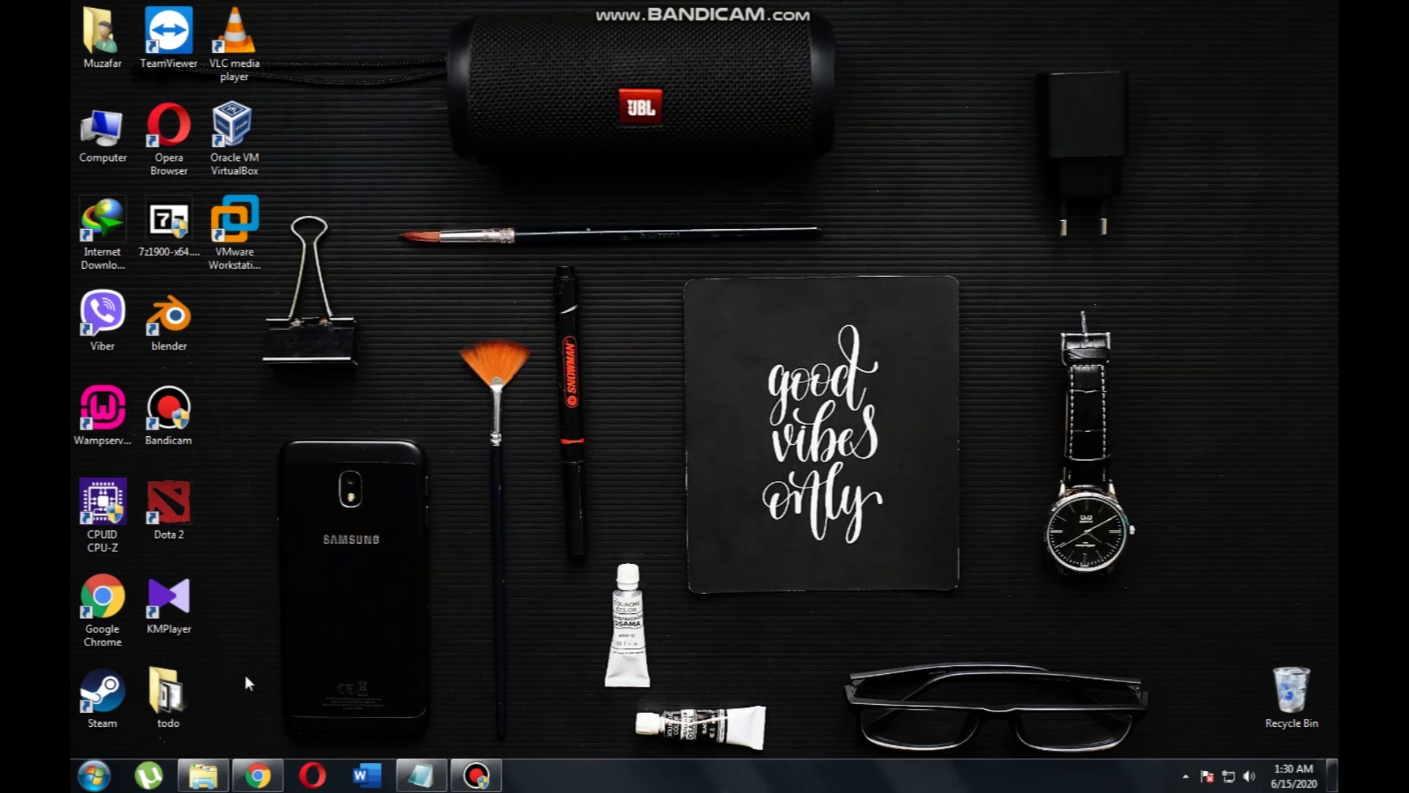
Open the configuration file "macOS Catalina 10.16.vmx" from the virtual machine's folder in Notepad and go to its end
left_click(203, 775)
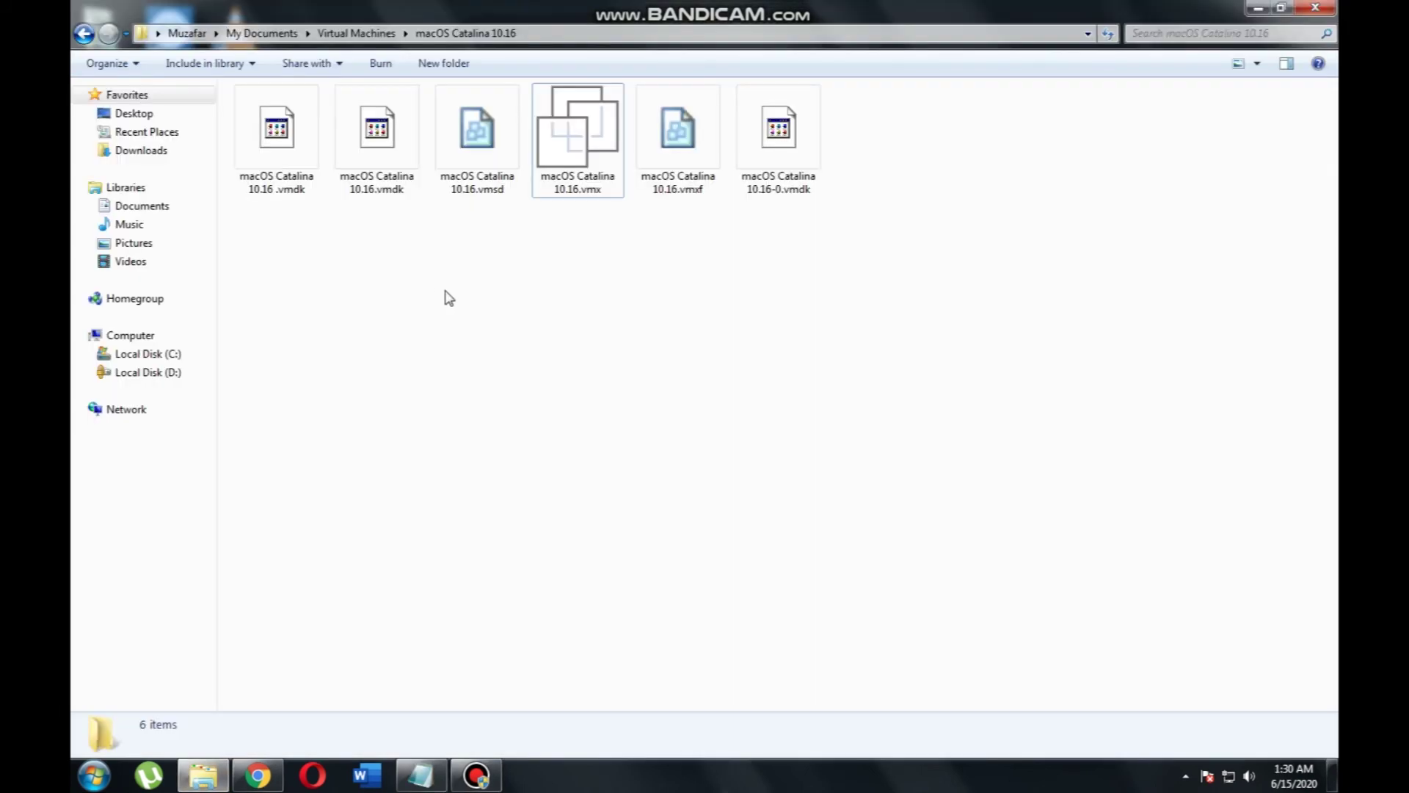
right_click(603, 166)
mouse_move(779, 276)
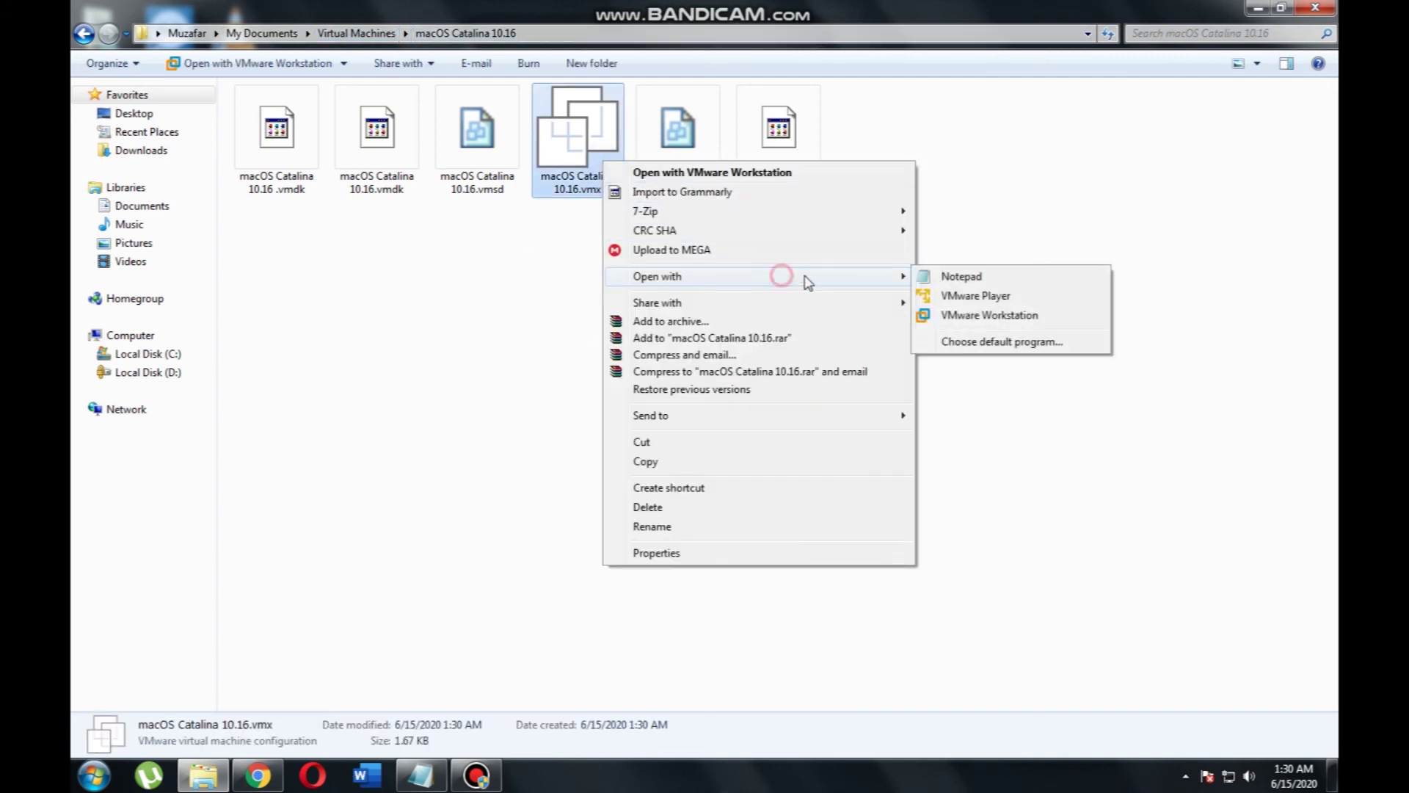
left_click(961, 277)
scroll(849, 261, "down", 8)
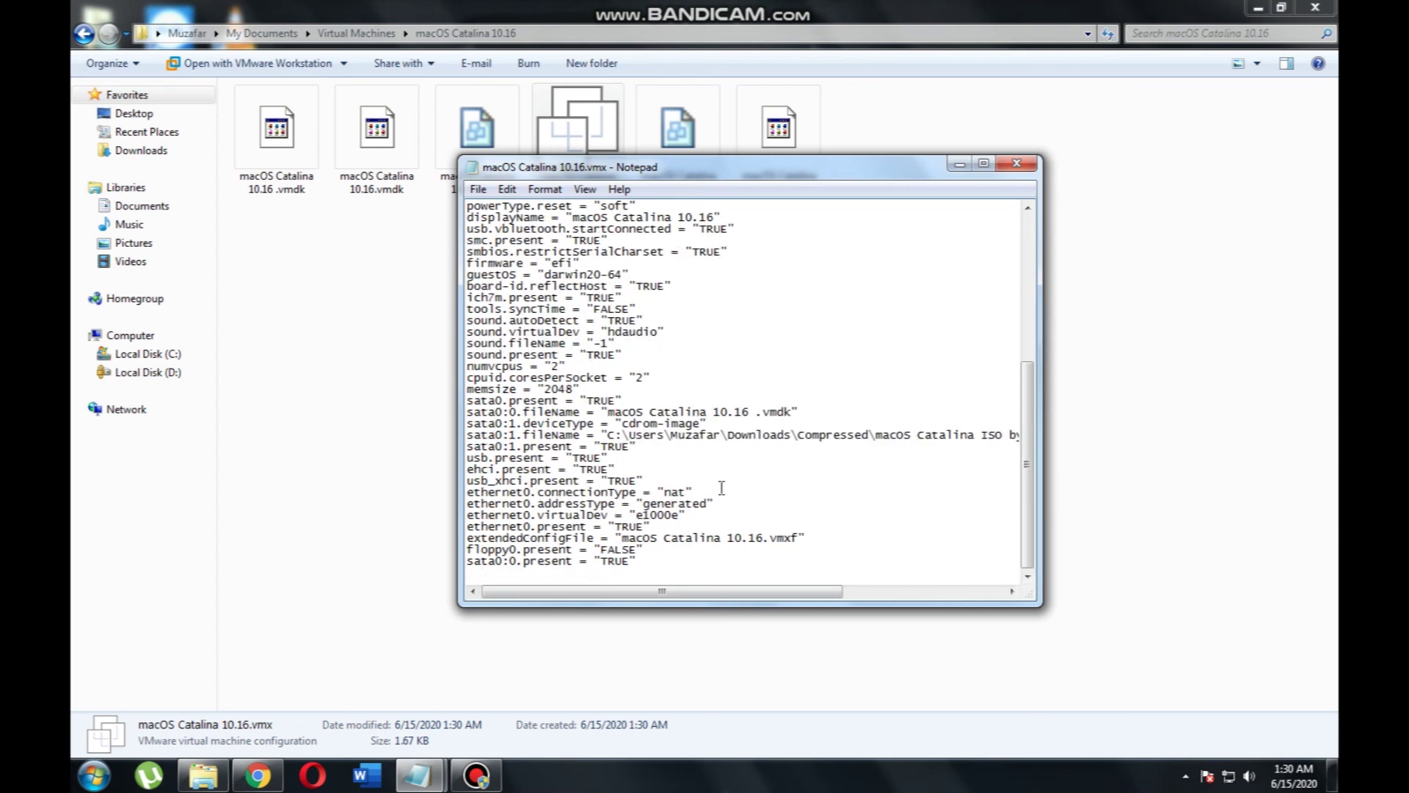
Add three blank lines after the last entry, sata0:0.present = "TRUE", in the virtual machine's configuration file
left_click(607, 573)
key("Return")
key("Return")
key("Return")
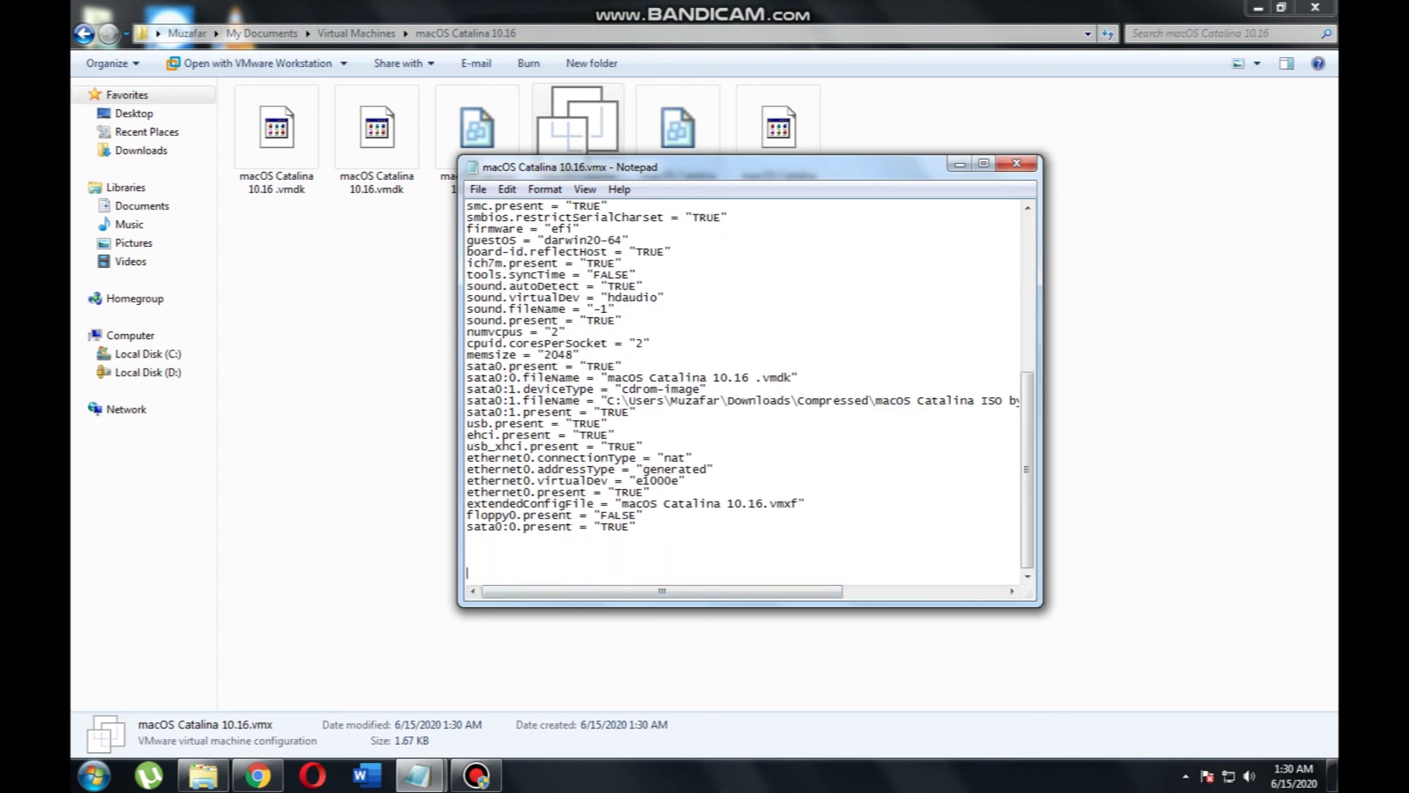
Copy the line smc.version = "0" from the untitled Notepad document and return to the configuration file
mouse_move(416, 775)
left_click(334, 675)
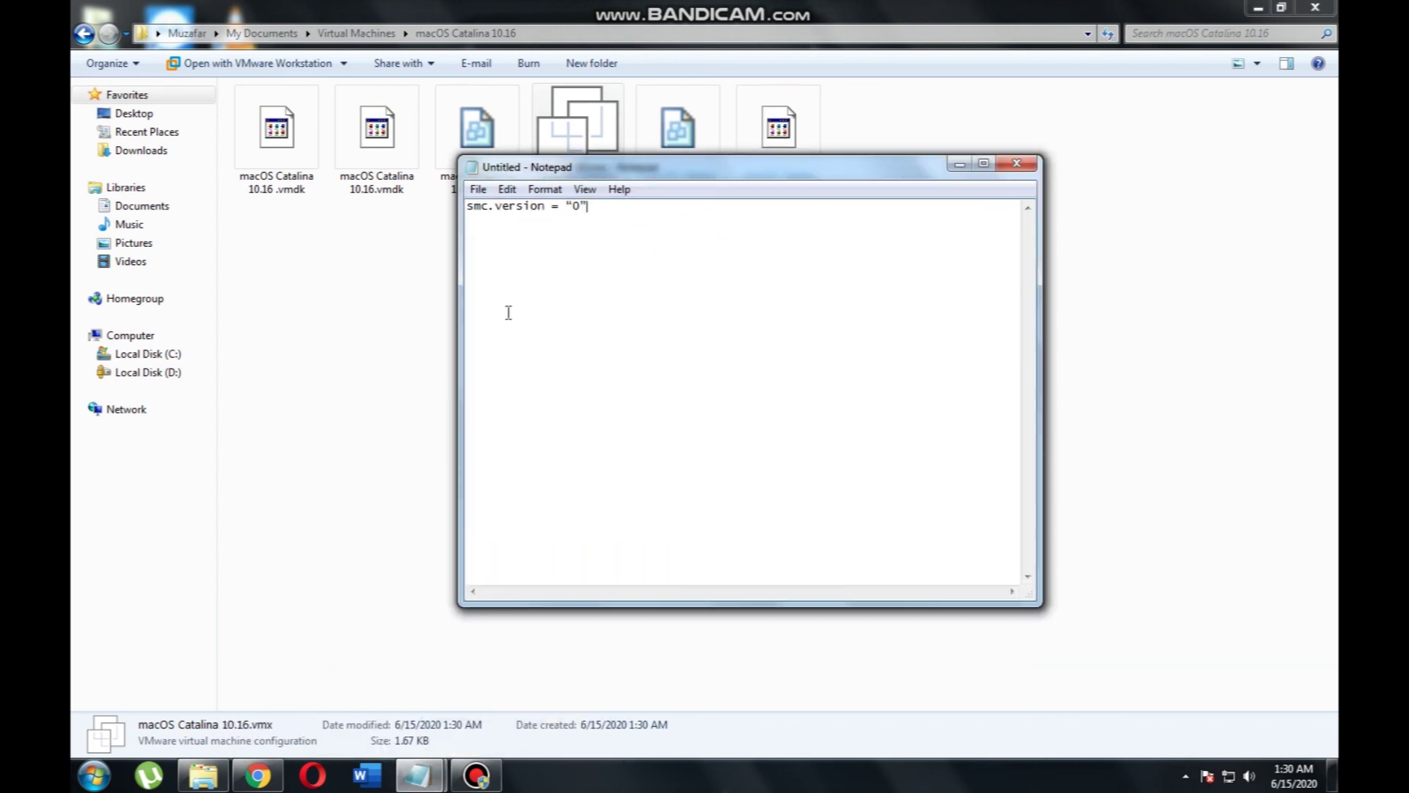
left_click_drag(467, 207, 580, 213)
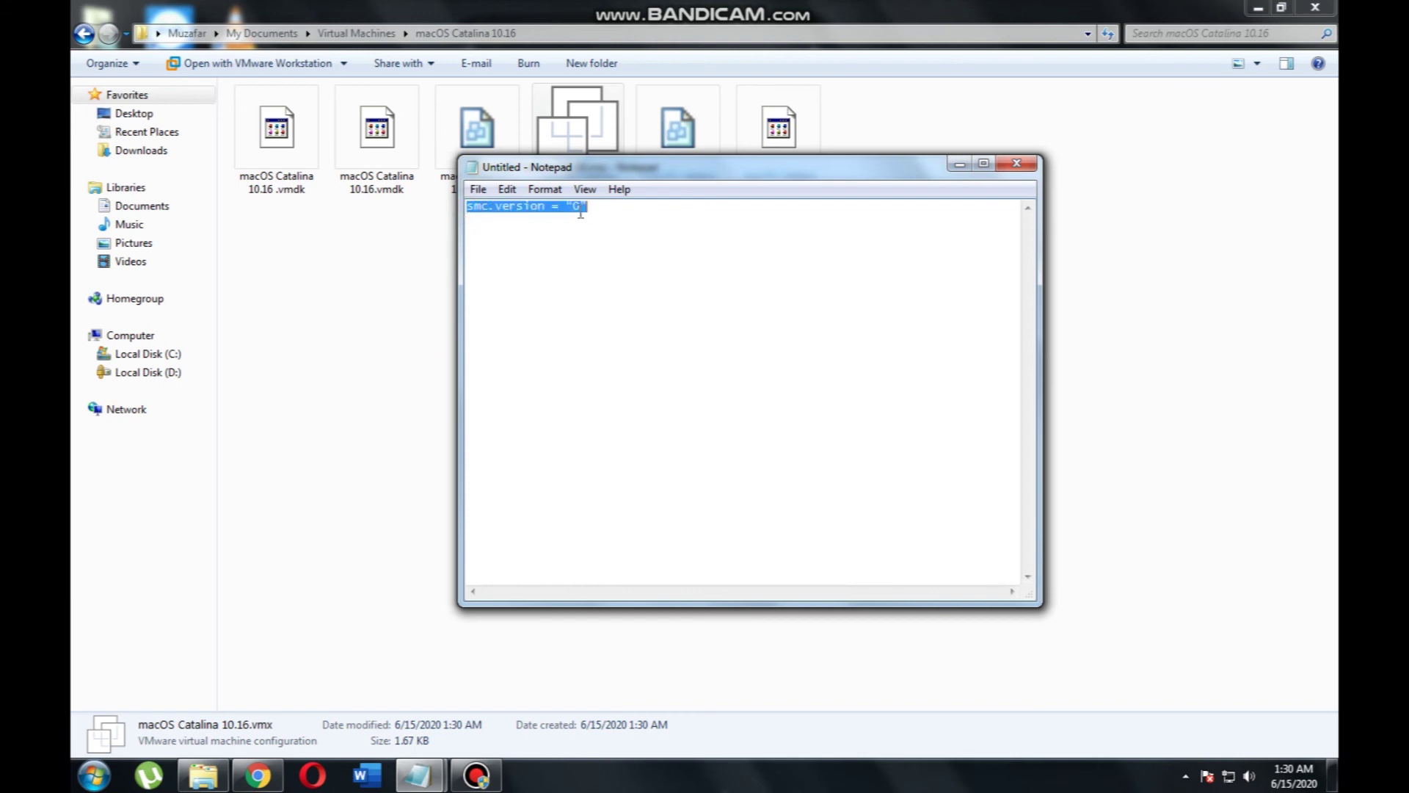
left_click(478, 190)
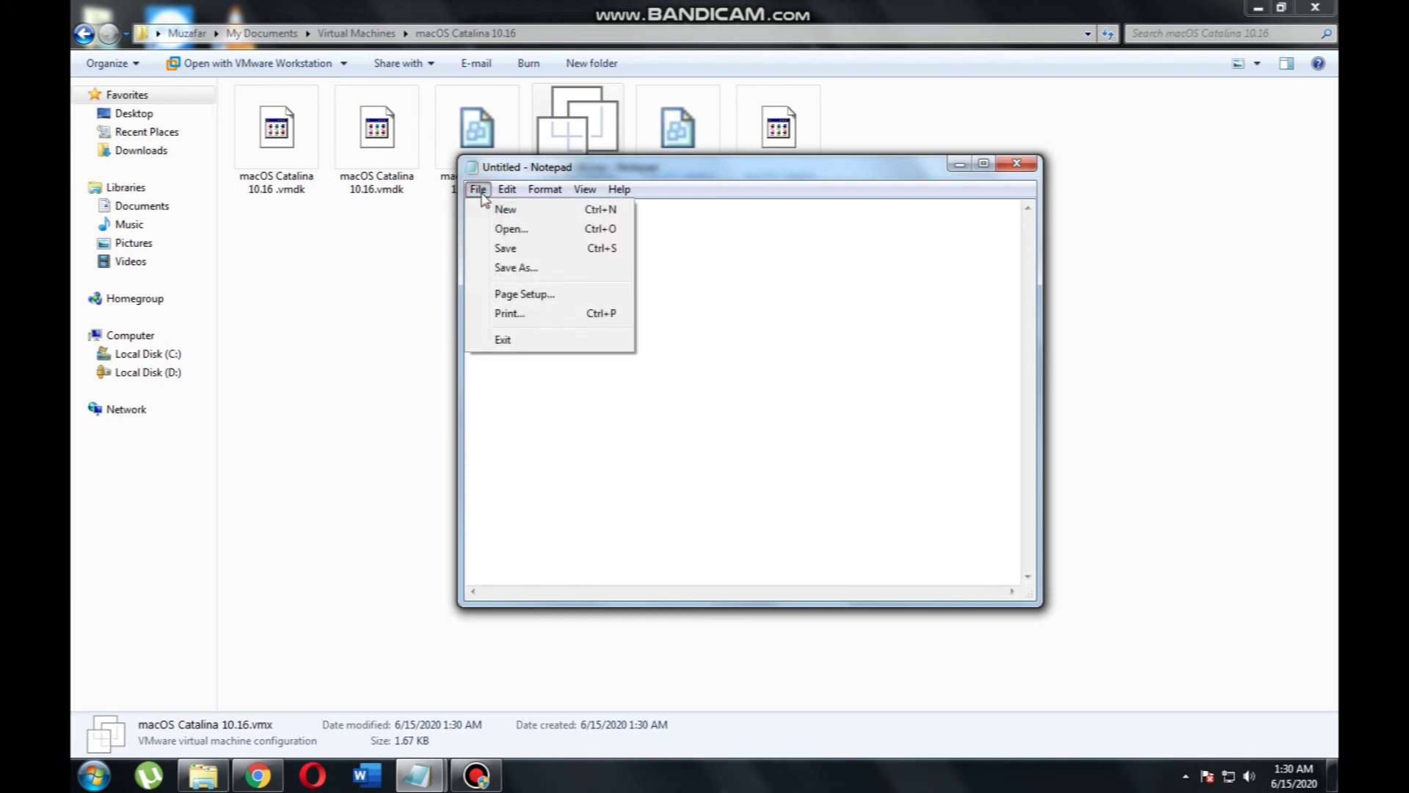
mouse_move(514, 197)
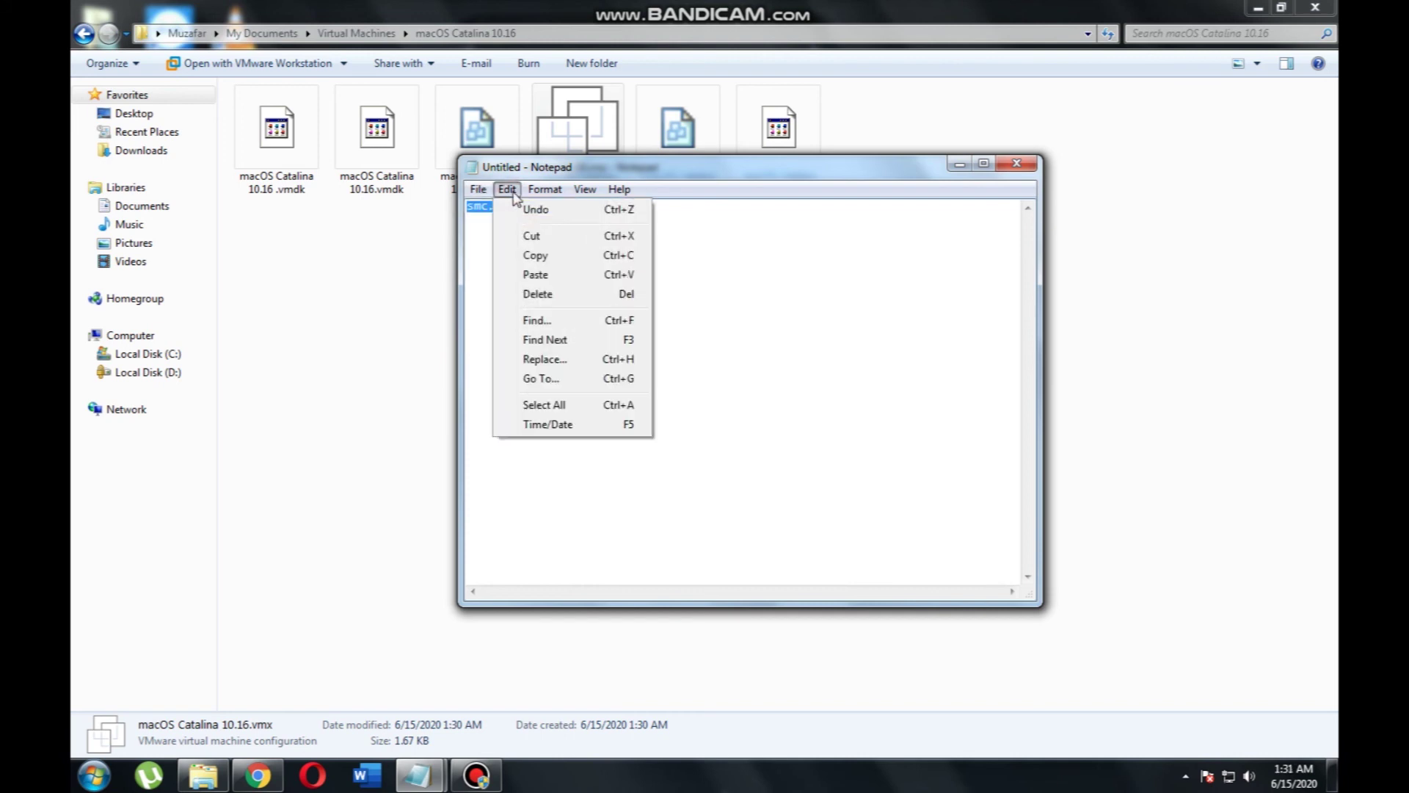
left_click(547, 256)
left_click(959, 164)
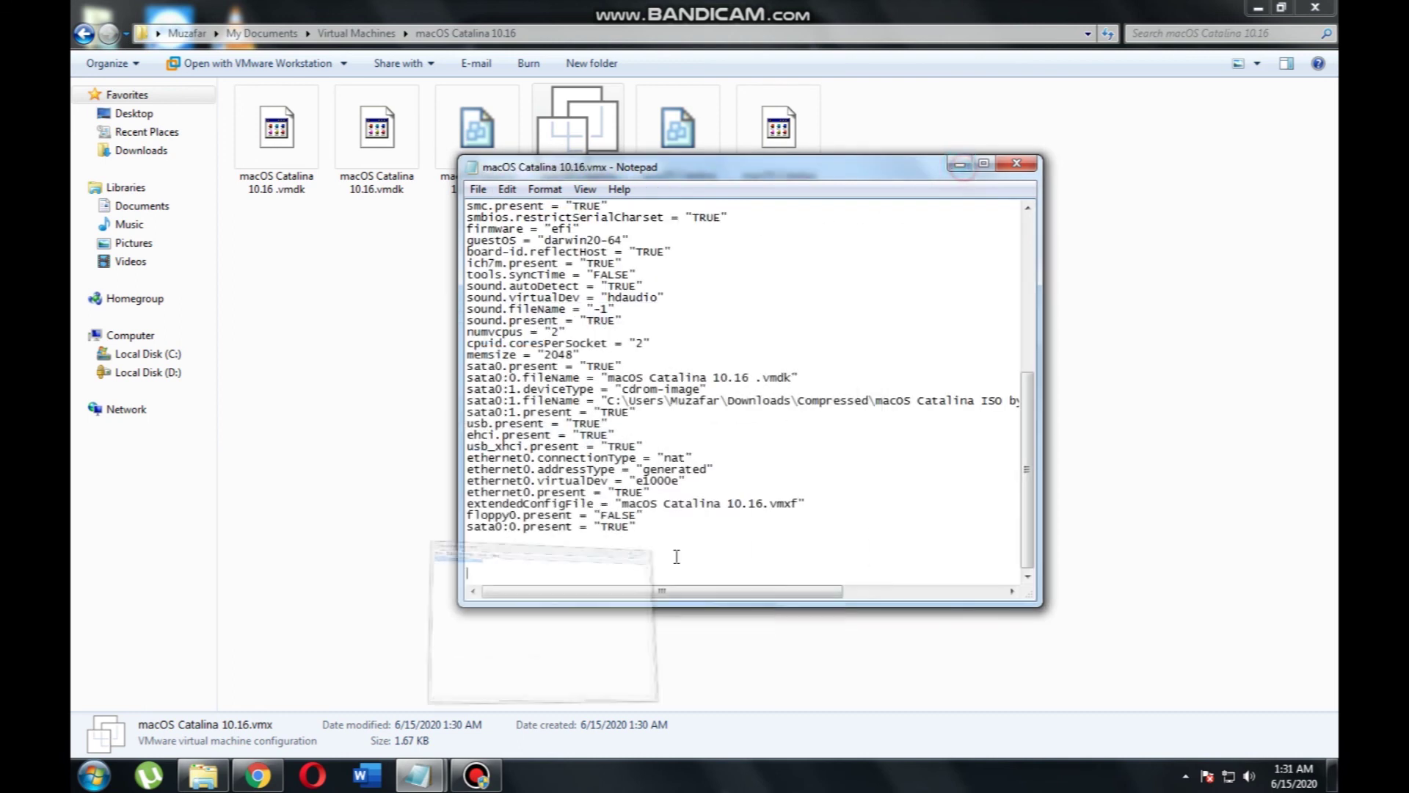
Paste smc.version = "0" at the end of the configuration file, save it, and close the file and its folder
left_click(507, 189)
left_click(536, 275)
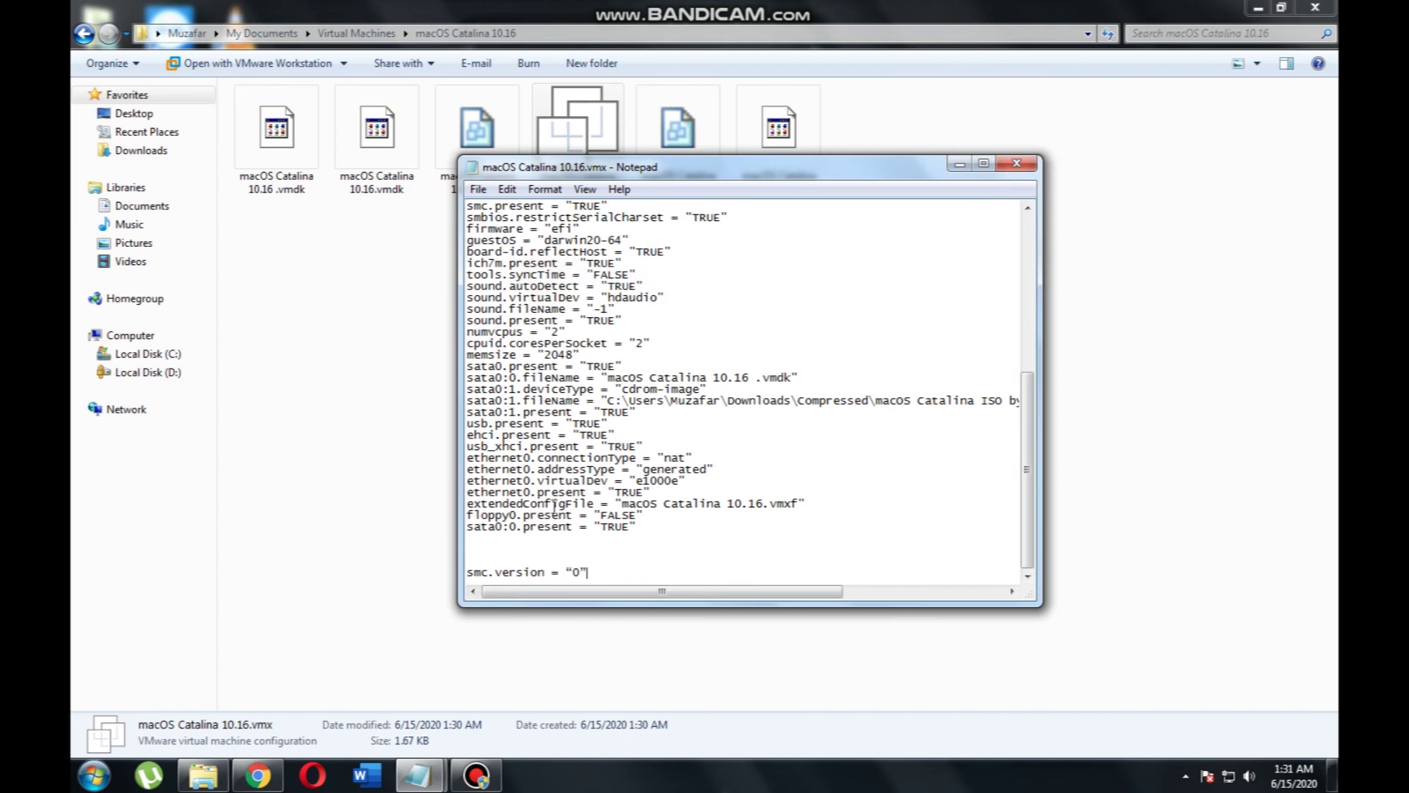
left_click(478, 189)
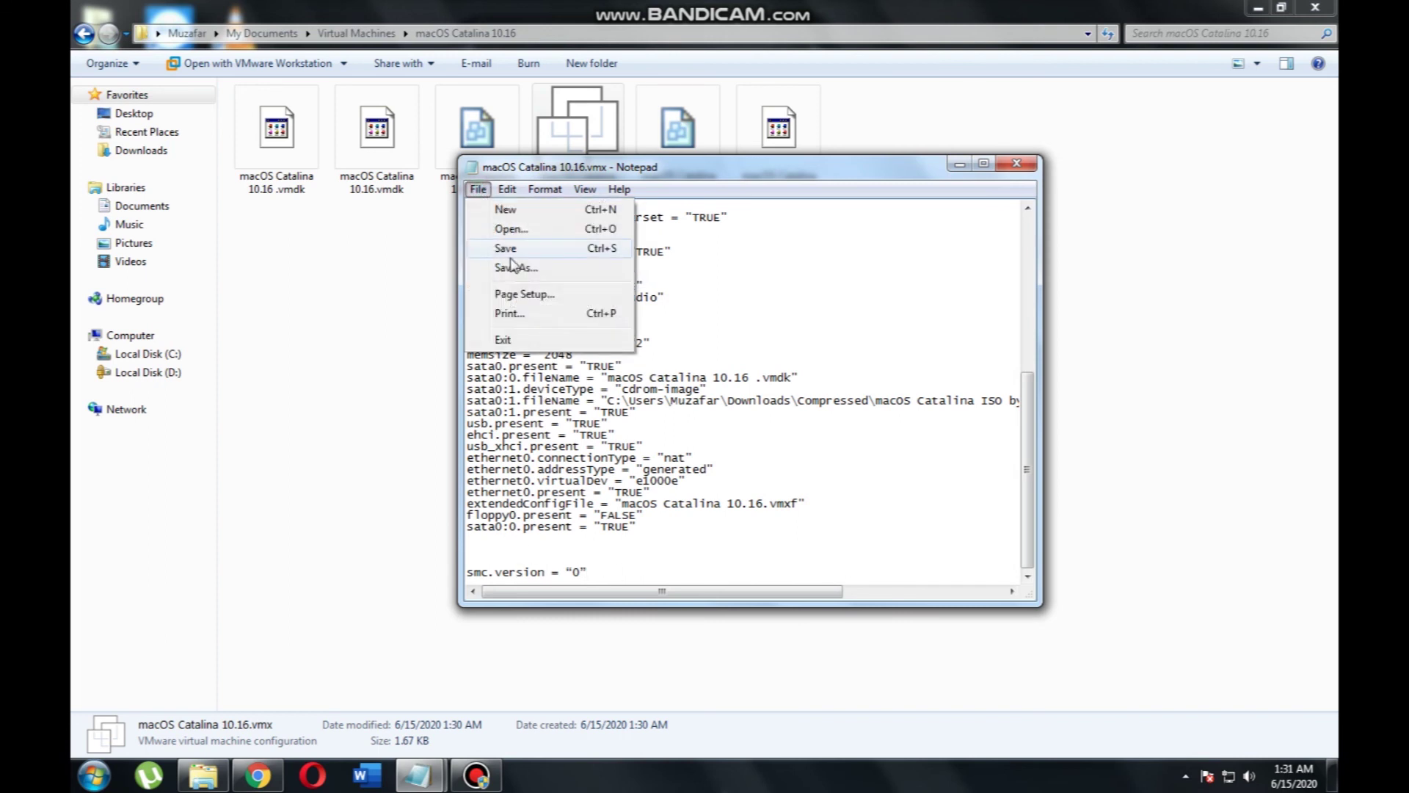
left_click(514, 247)
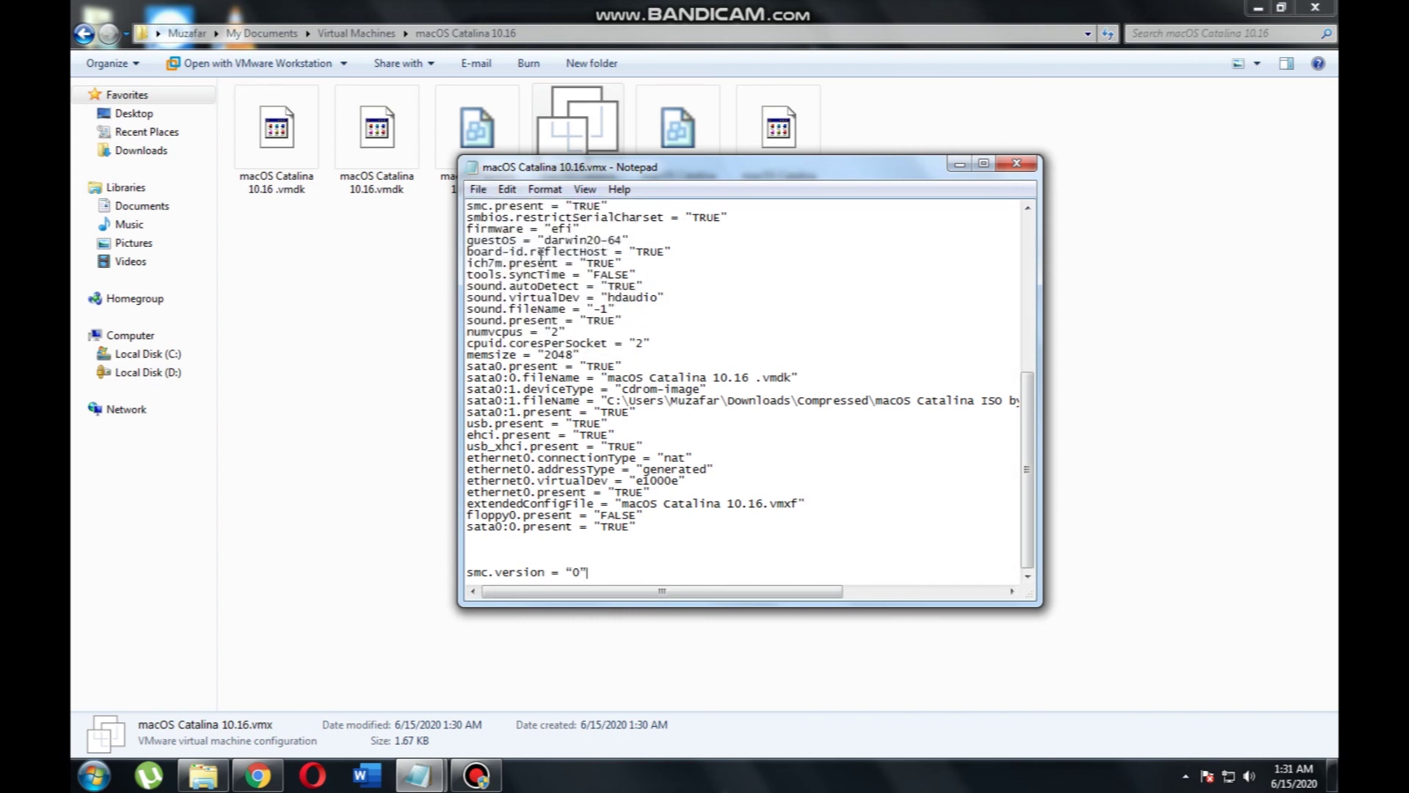
left_click(1016, 163)
left_click(1315, 8)
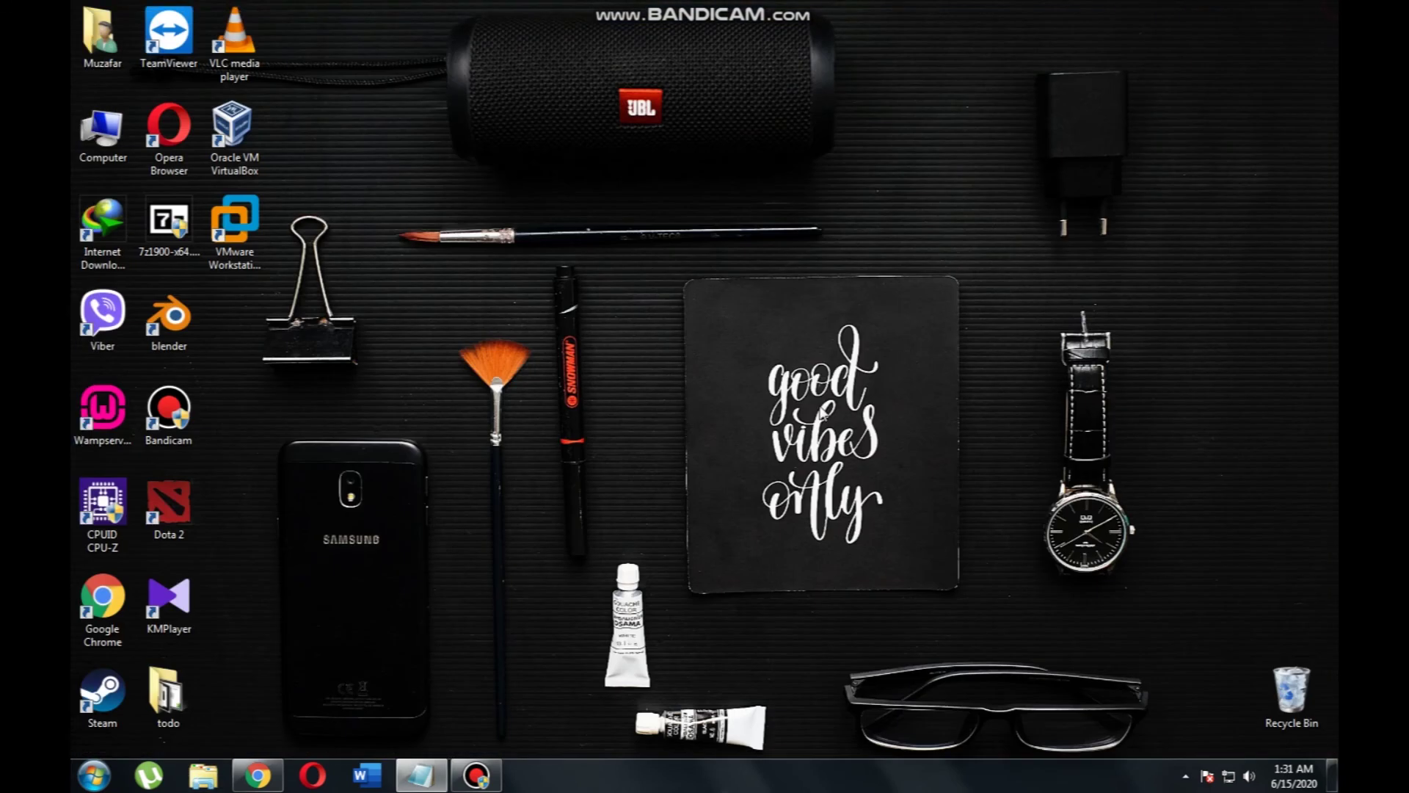
Open VMware Workstation and power on the macOS Catalina 10.16 virtual machine
left_click(234, 228)
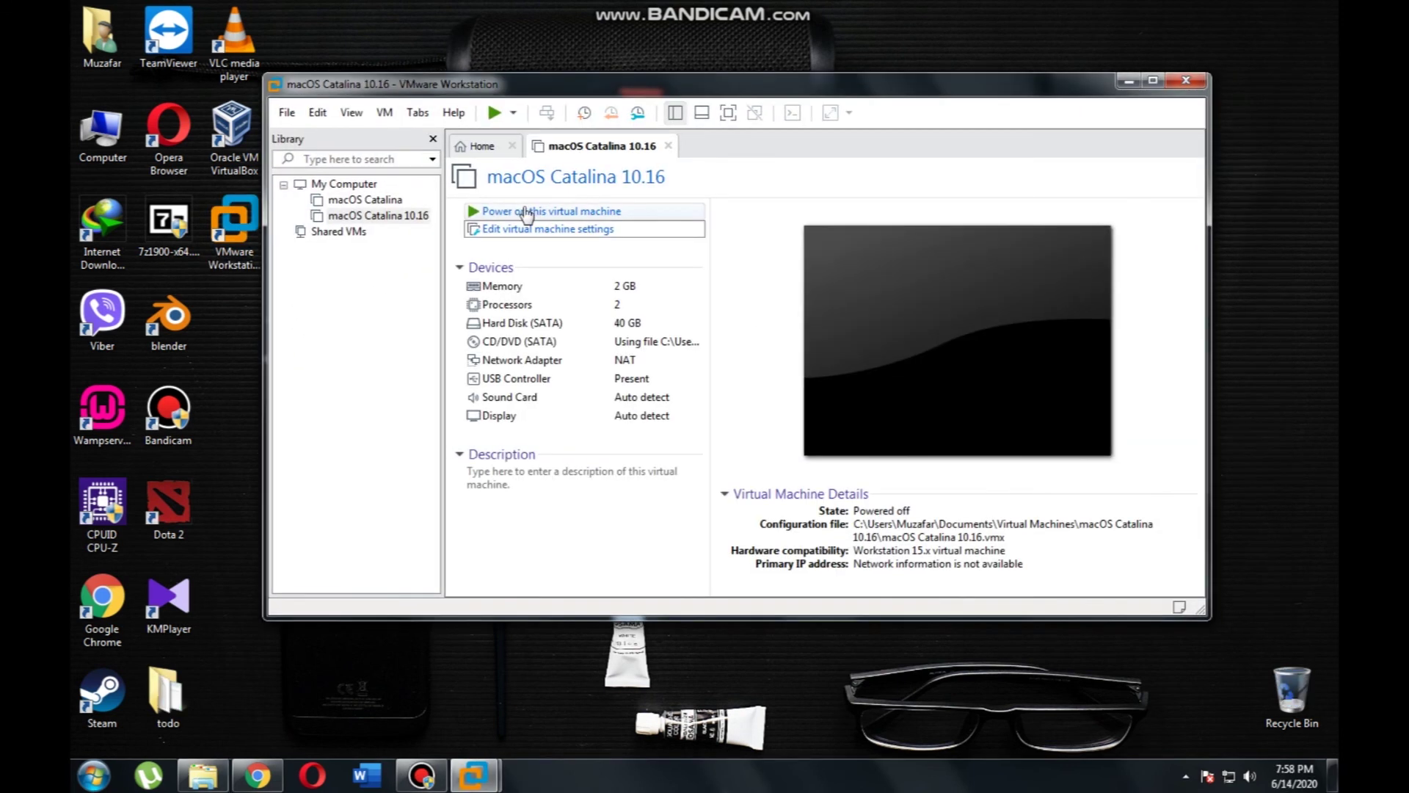
left_click(526, 212)
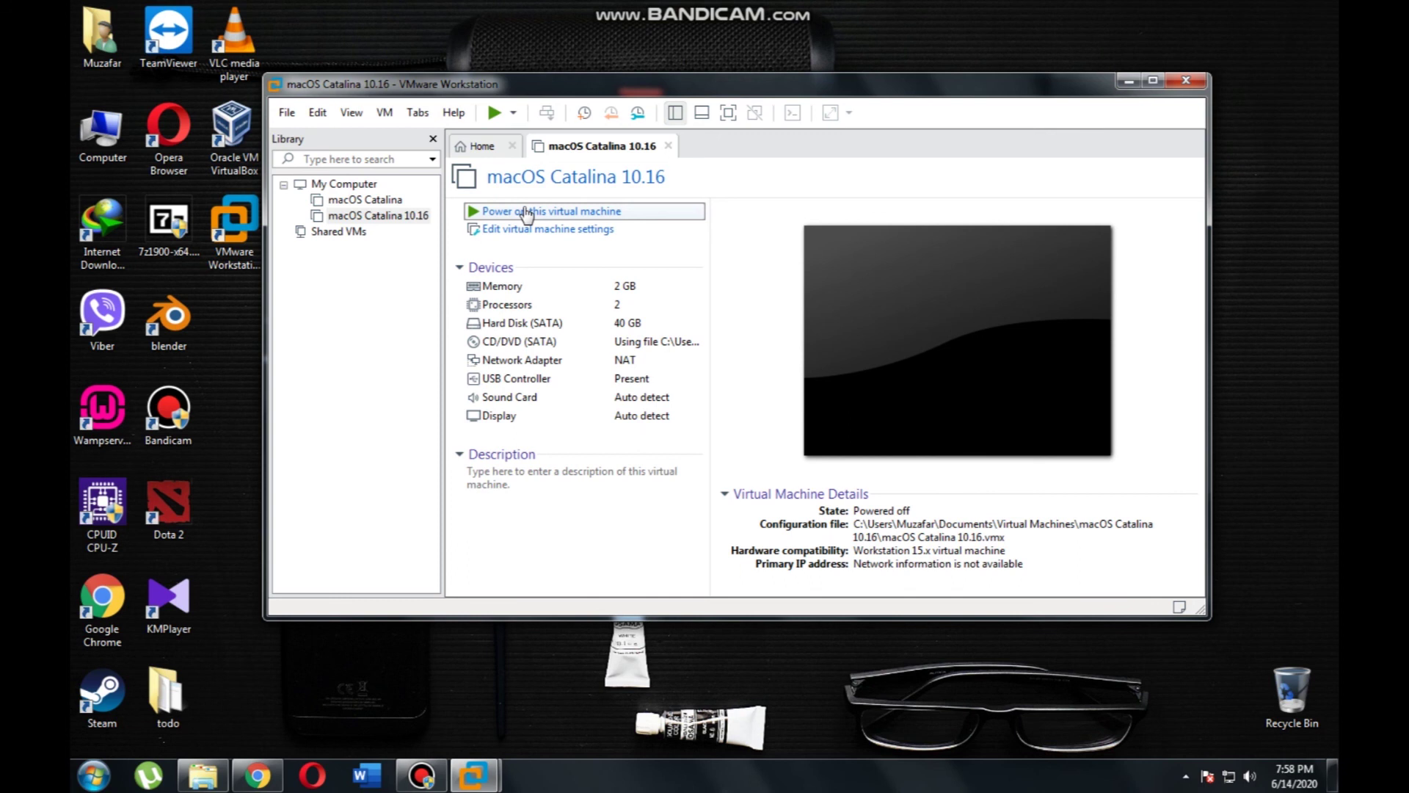